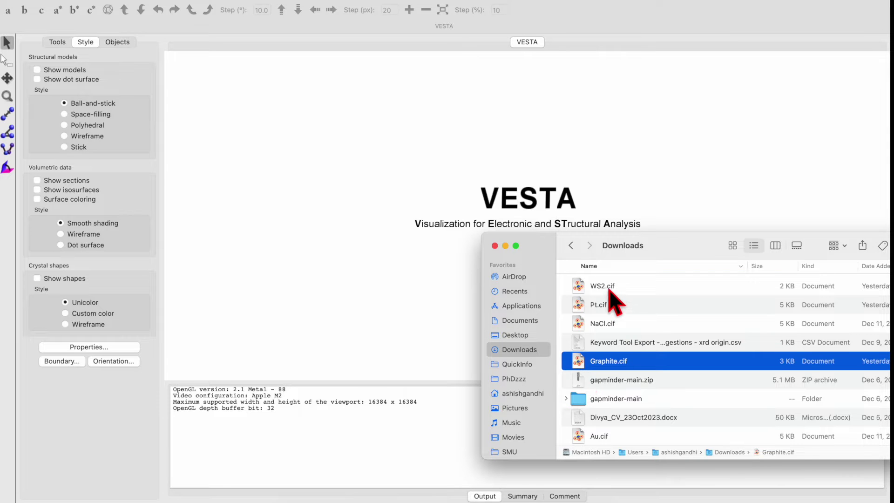
# - Select WS2.cif, NaCl.cif and Graphite.cif in Downloads and drag them into VESTA
pyautogui.click(605, 286)
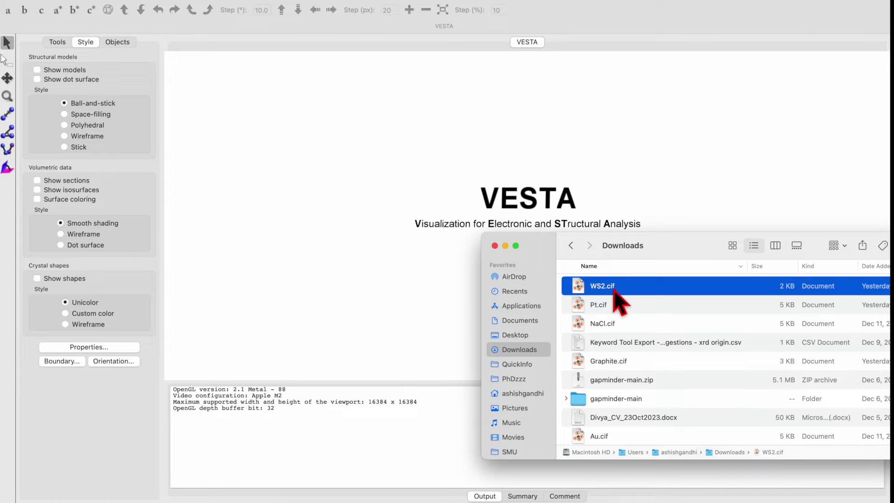
pyautogui.keyDown('super'); pyautogui.click(610, 323); pyautogui.keyUp('super')
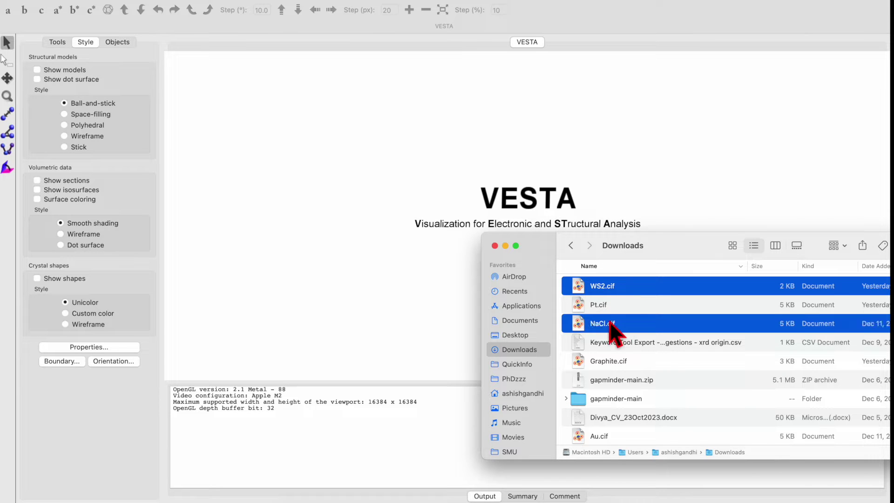
pyautogui.keyDown('super'); pyautogui.click(617, 359); pyautogui.keyUp('super')
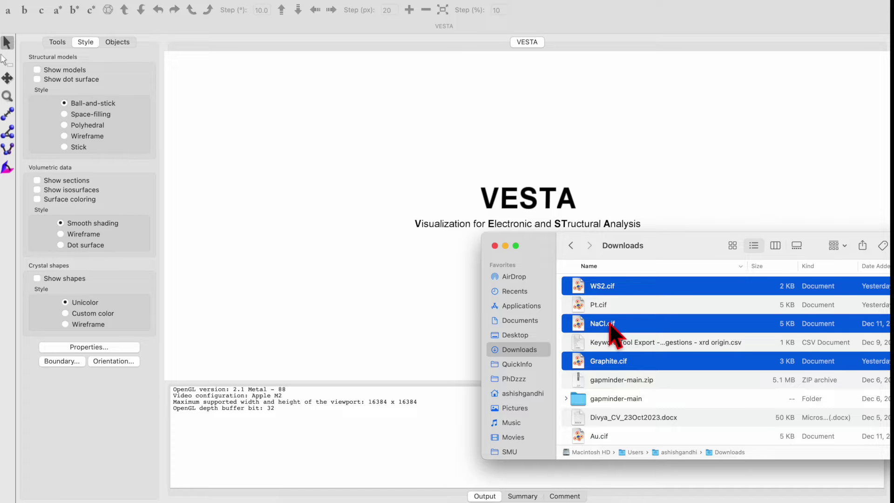
pyautogui.moveTo(610, 326); pyautogui.dragTo(526, 187)
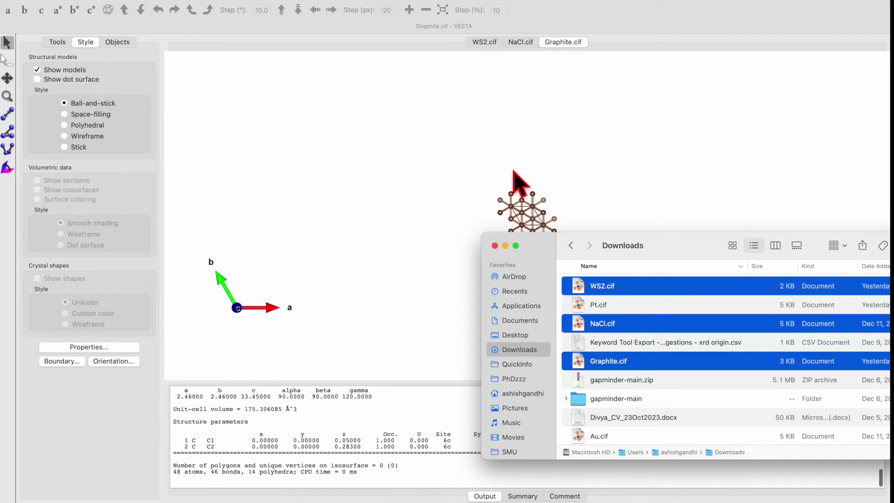
# - Bring VESTA to the front and flip between the NaCl.cif and WS2.cif structures
pyautogui.click(647, 24)
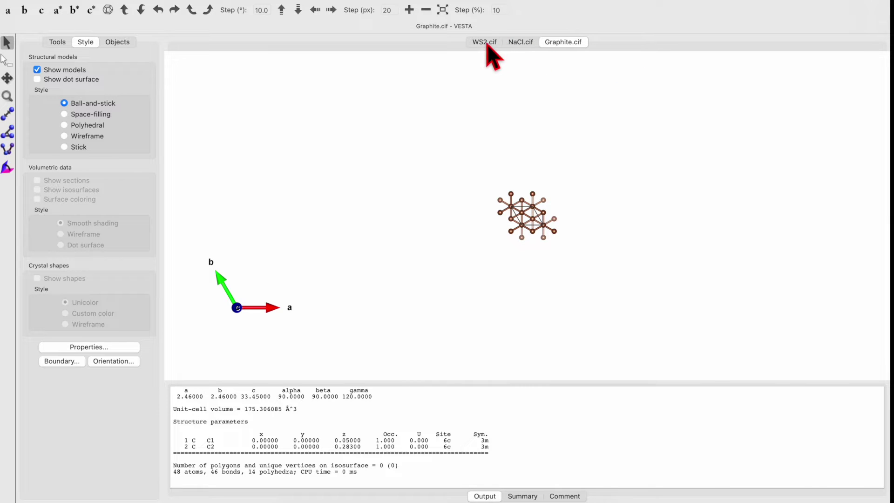
pyautogui.click(525, 44)
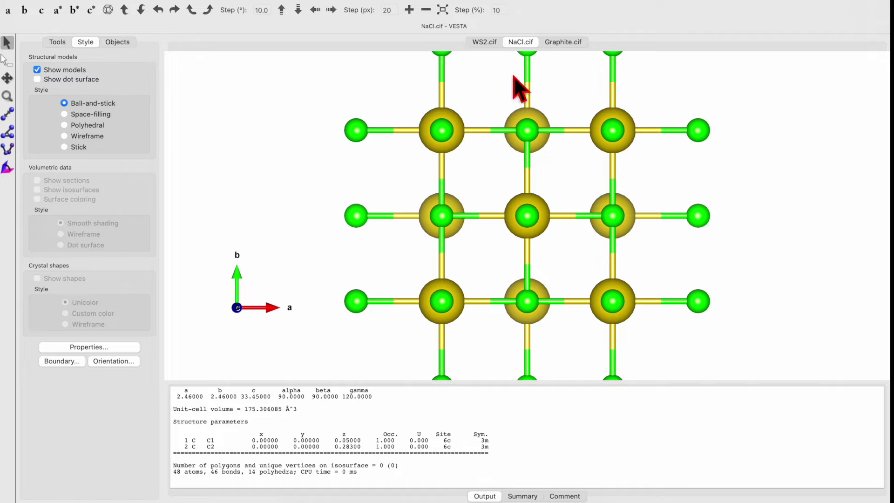
pyautogui.click(485, 42)
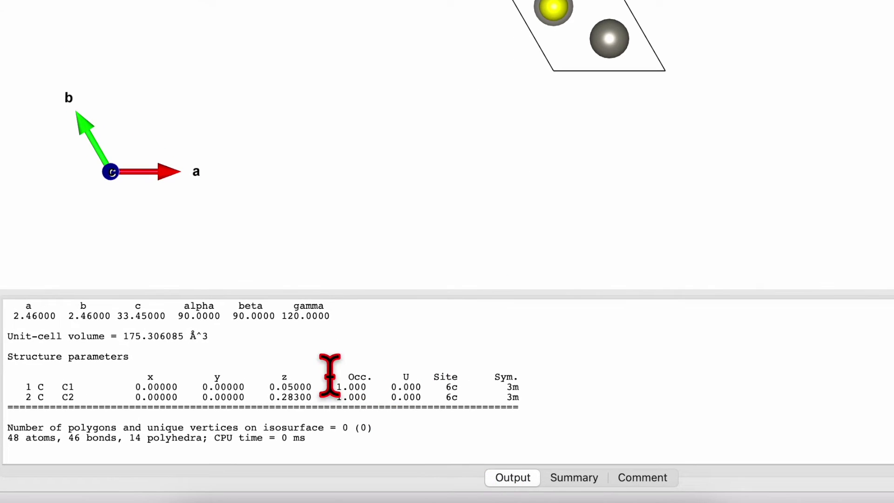
# - Scroll through the Output log to read the summaries of all three loaded files
pyautogui.scroll(6, 330, 375)
pyautogui.scroll(-8, 329, 375)
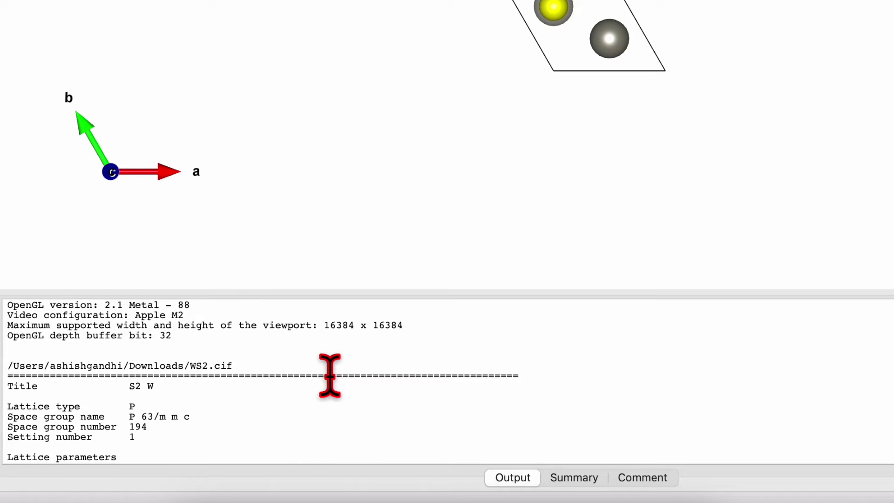
pyautogui.scroll(-2, 219, 390)
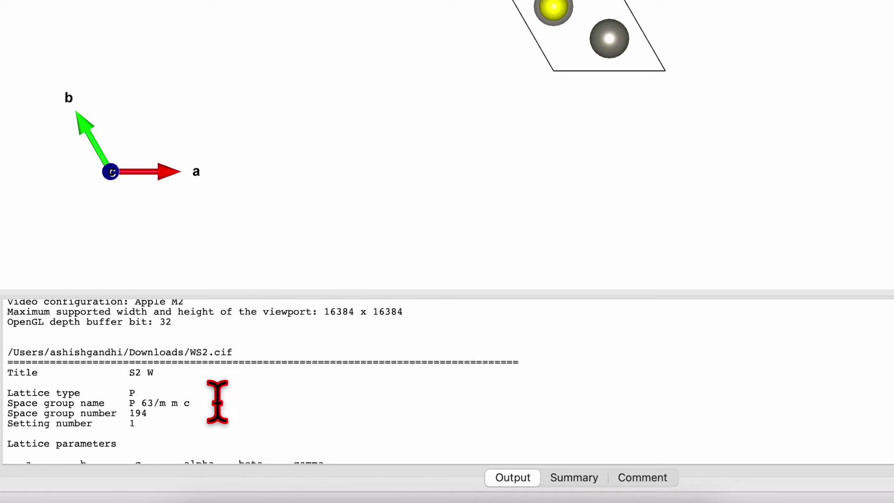
pyautogui.scroll(2, 219, 390)
pyautogui.scroll(-4, 159, 388)
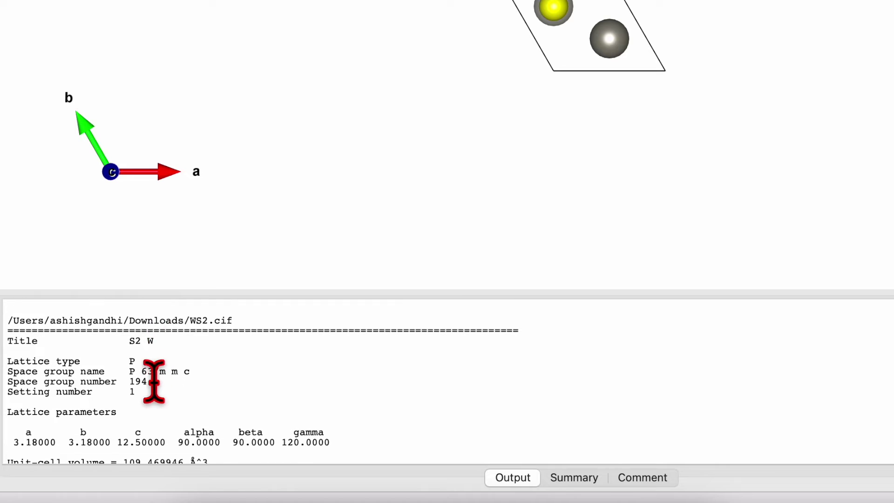
pyautogui.scroll(-3, 157, 342)
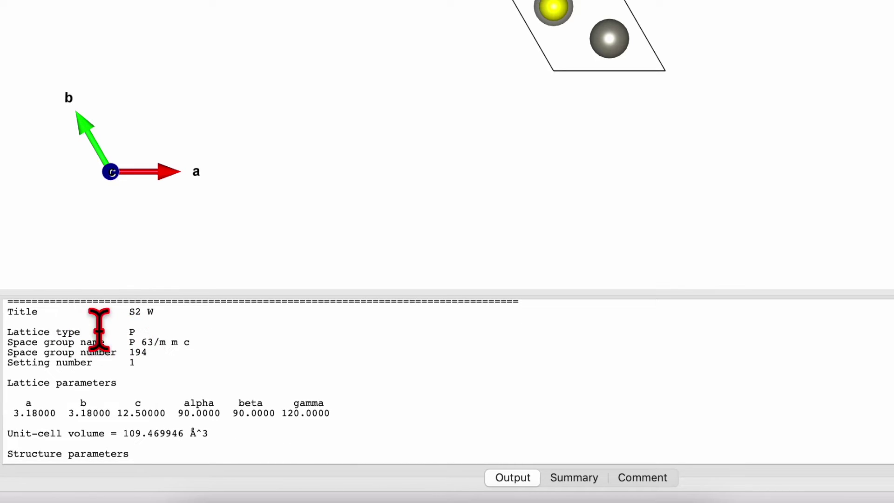
pyautogui.scroll(-2, 209, 350)
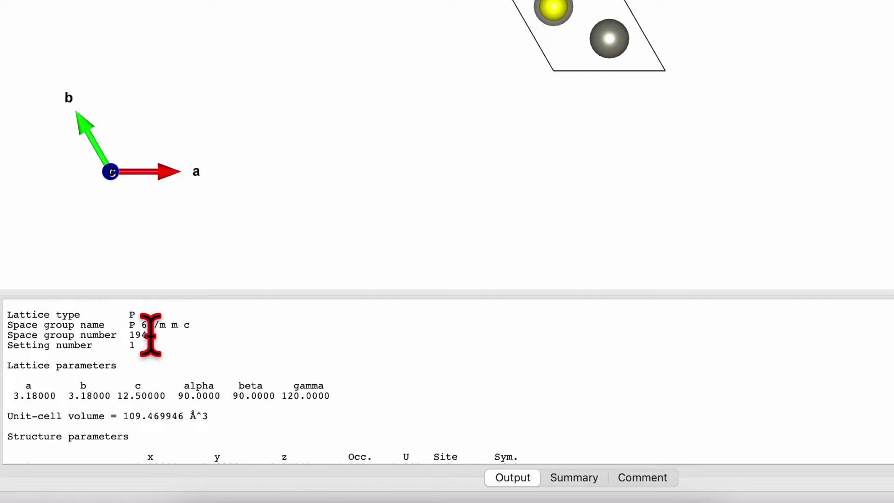
pyautogui.scroll(-4, 199, 349)
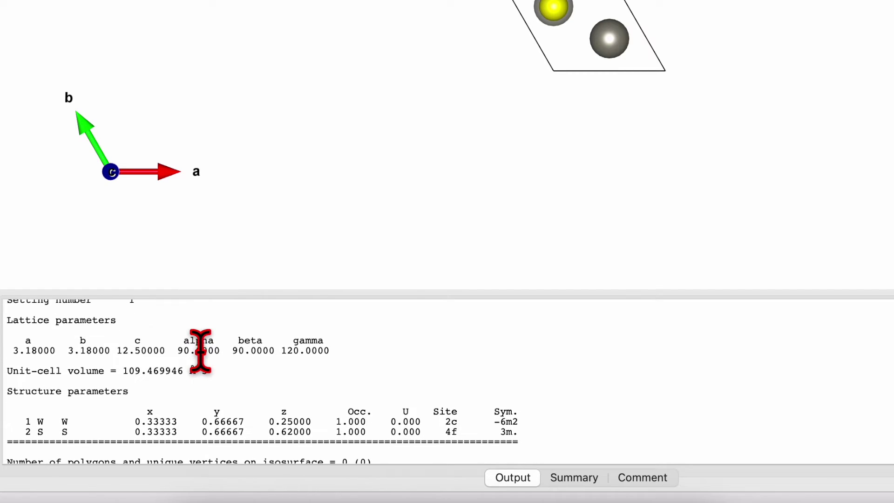
pyautogui.scroll(-5, 275, 350)
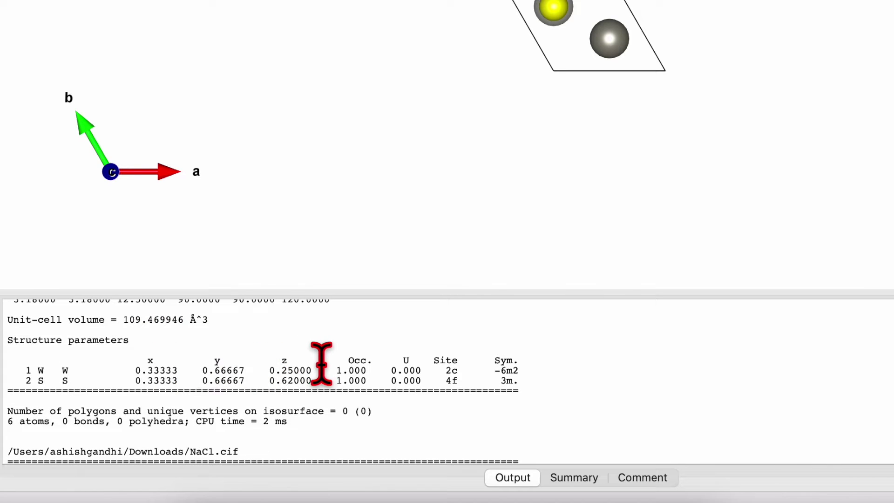
pyautogui.scroll(-5, 314, 371)
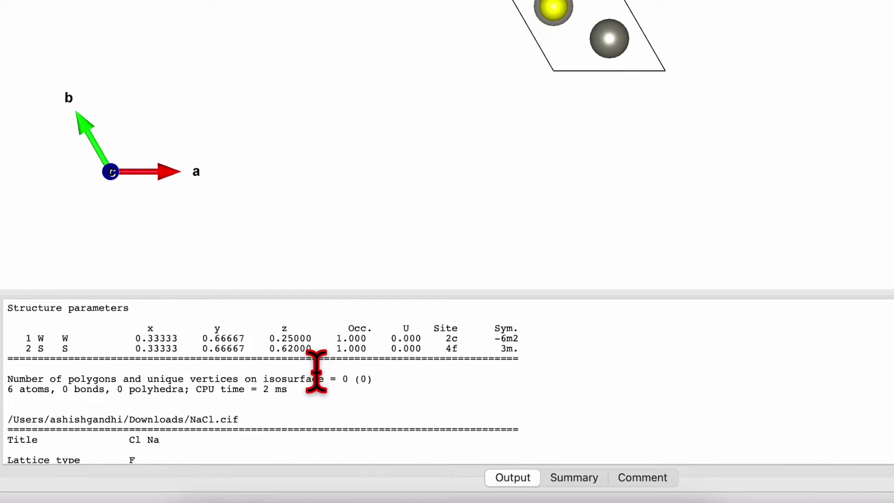
pyautogui.scroll(-2, 316, 371)
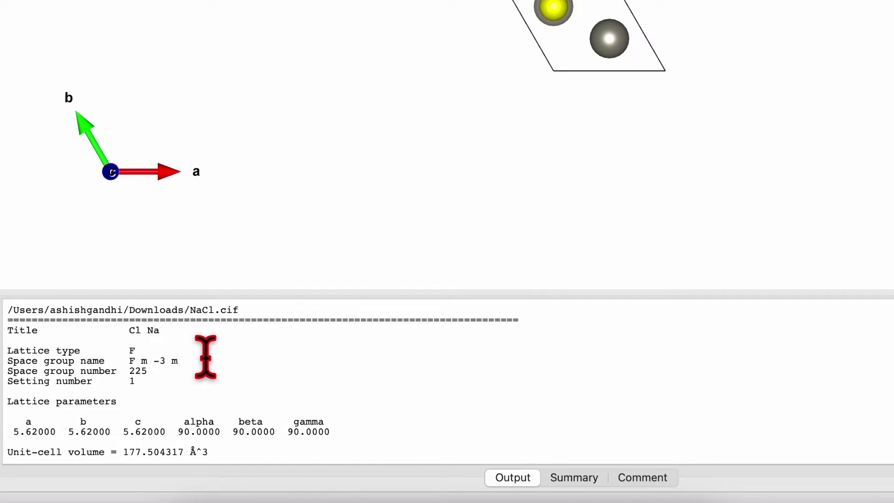
pyautogui.scroll(-10, 206, 357)
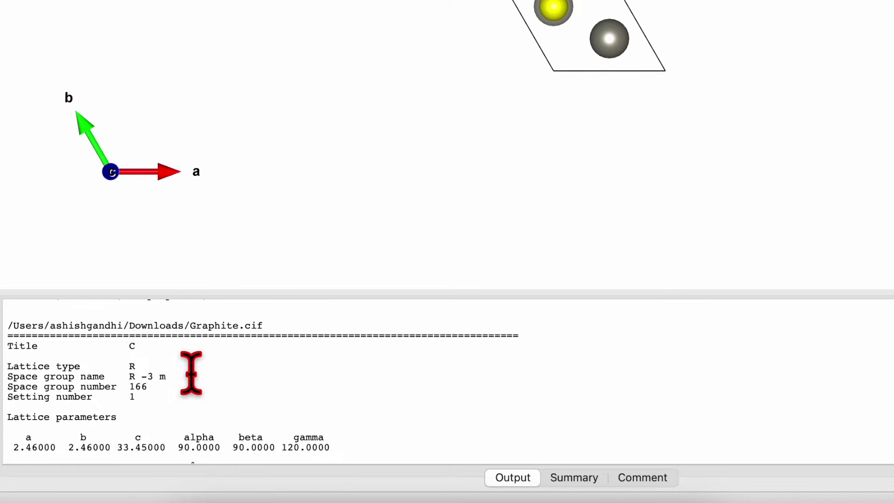
# - Show the NaCl.cif structure and its summary: space group F m -3 m, a = 5.62 Å
pyautogui.click(574, 477)
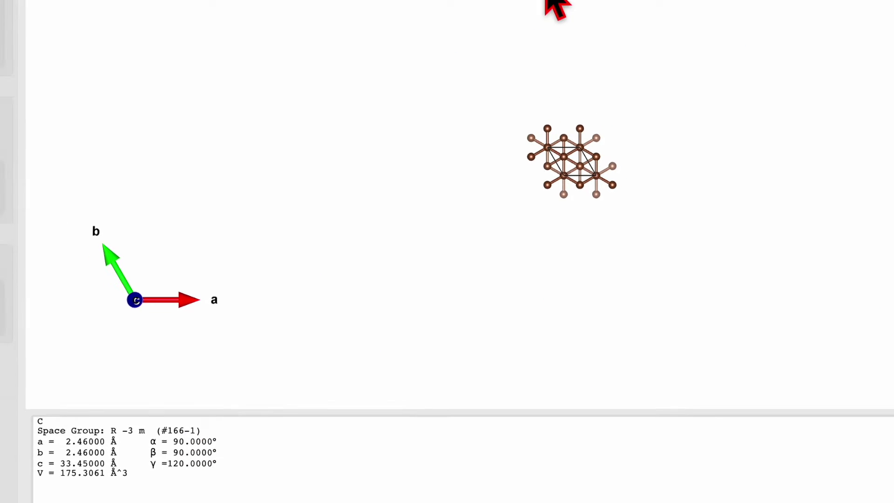
pyautogui.click(522, 43)
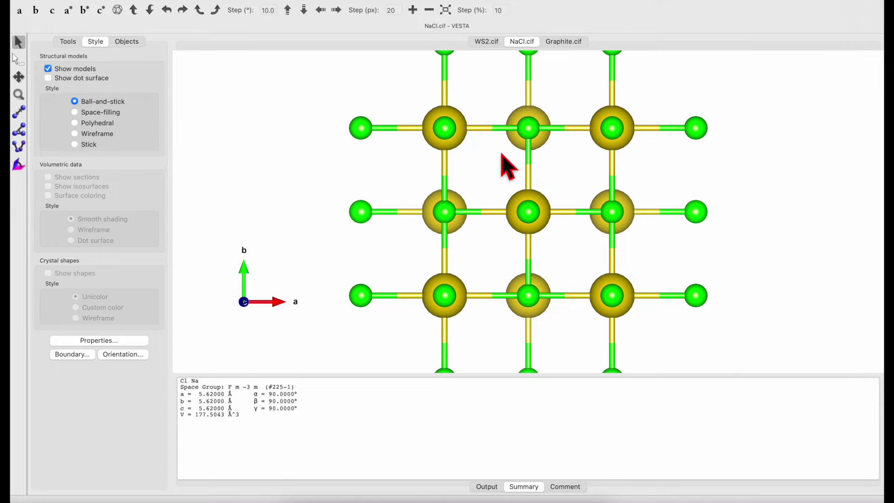
# - Rotate the NaCl lattice into an oblique 3-D view and fit it to the screen
pyautogui.moveTo(506, 154)
pyautogui.mouseDown()
pyautogui.moveTo(525, 178)
pyautogui.moveTo(463, 194)
pyautogui.moveTo(549, 166)
pyautogui.moveTo(486, 192)
pyautogui.moveTo(532, 176)
pyautogui.moveTo(543, 191)
pyautogui.moveTo(564, 198)
pyautogui.moveTo(522, 191)
pyautogui.moveTo(494, 154)
pyautogui.mouseUp()
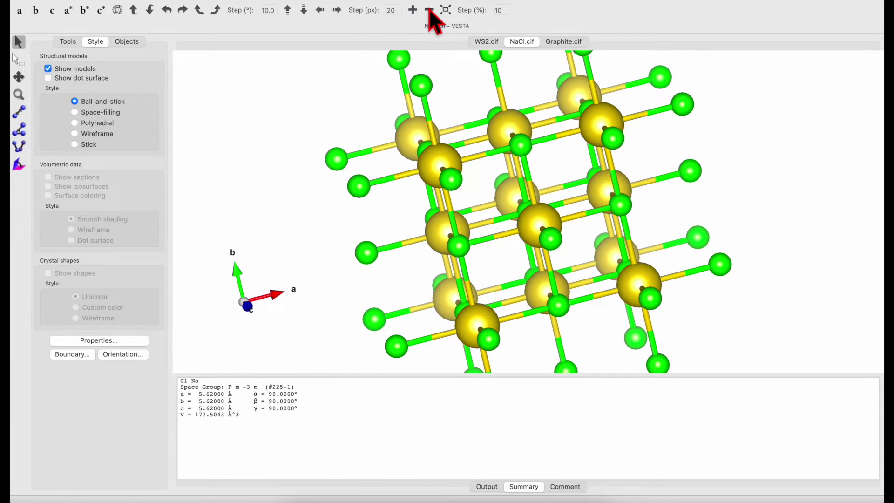
pyautogui.moveTo(541, 190); pyautogui.dragTo(536, 169)
pyautogui.scroll(-3, 535, 175)
pyautogui.scroll(2, 537, 173)
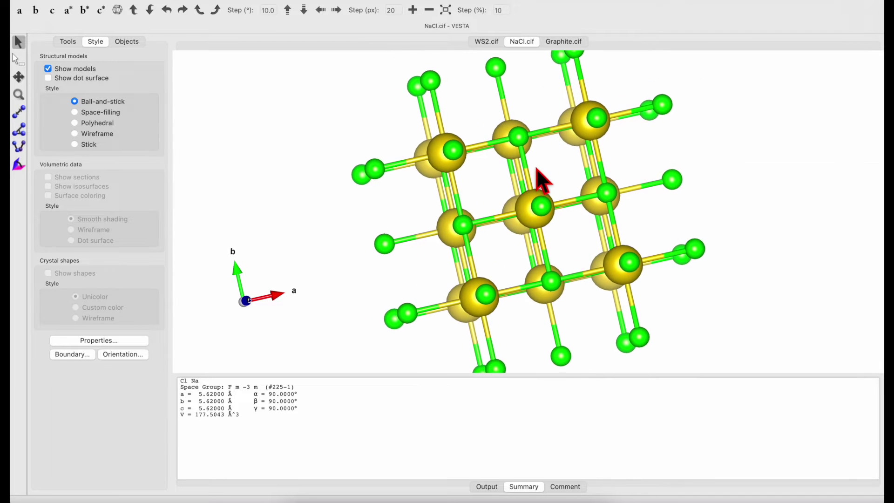
pyautogui.click(445, 10)
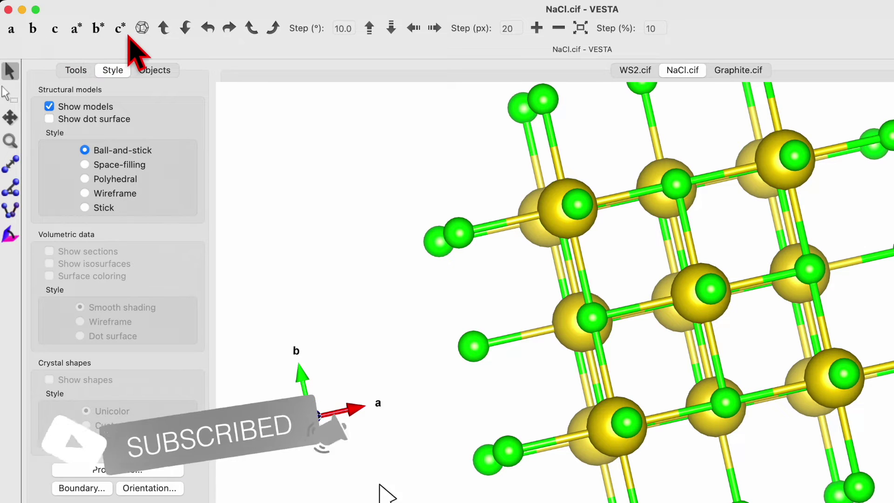
# - View the NaCl lattice along the a axis, then b, and finally c
pyautogui.click(10, 28)
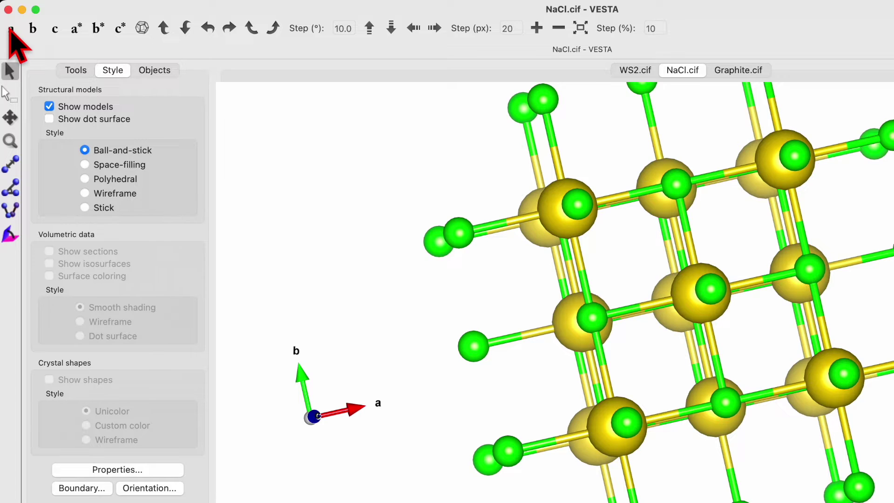
pyautogui.scroll(-3, 691, 275)
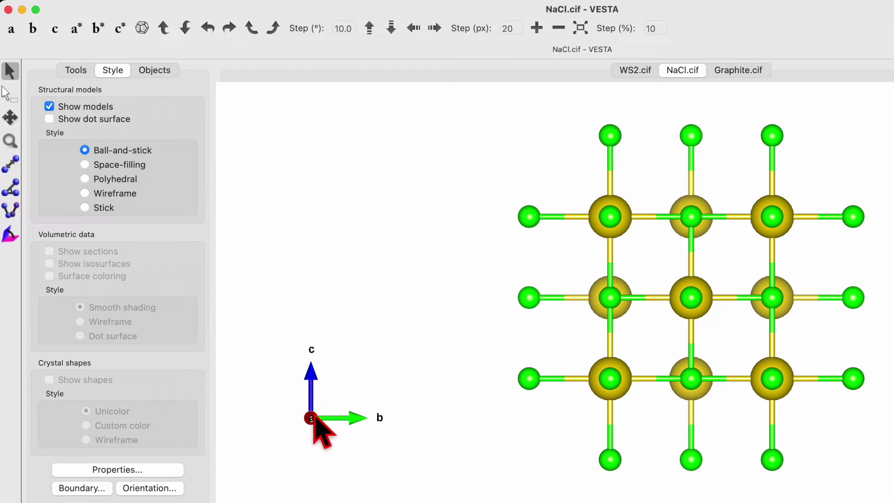
pyautogui.click(33, 29)
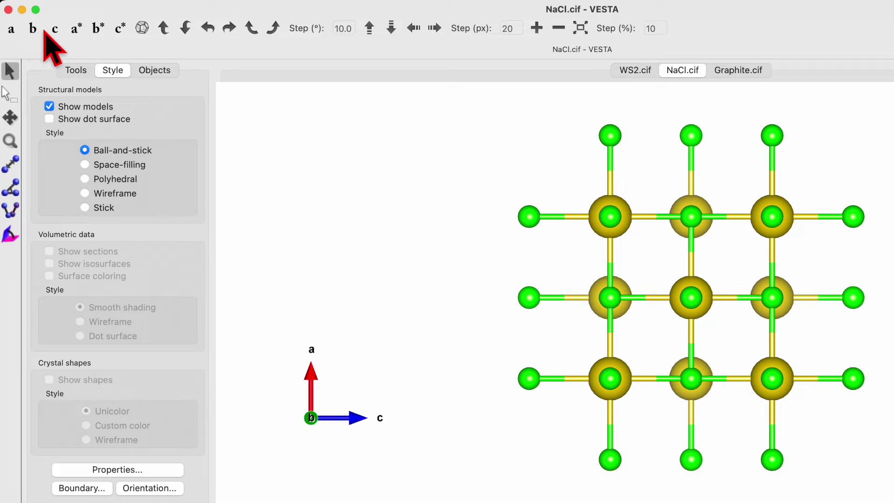
pyautogui.click(54, 31)
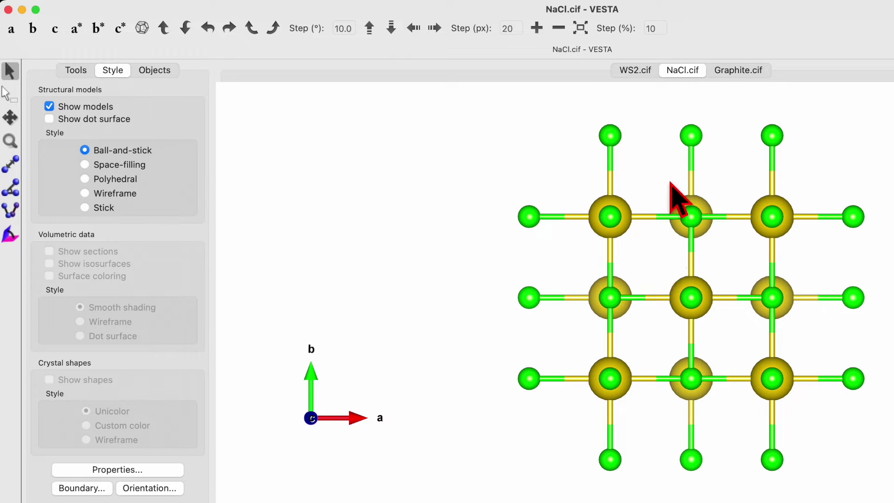
# - View the WS2 cell along a, b, c, a*, b*, c*, then reset to standard orientation
pyautogui.click(636, 71)
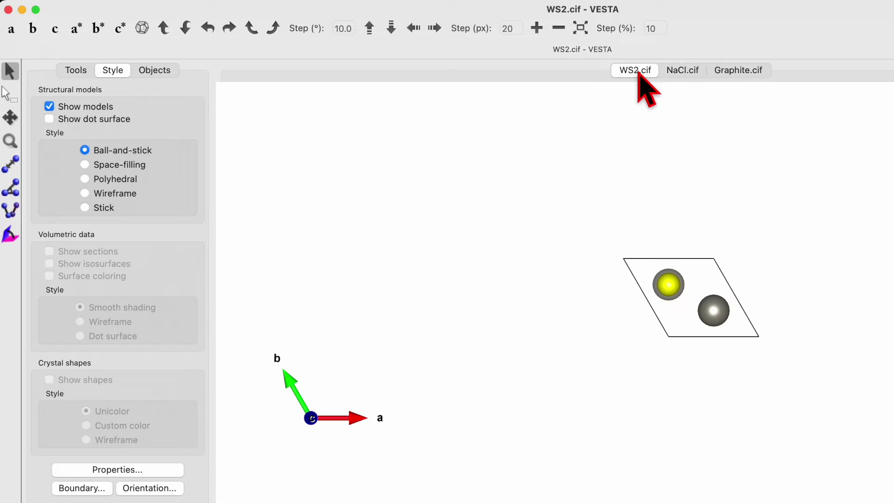
pyautogui.click(11, 30)
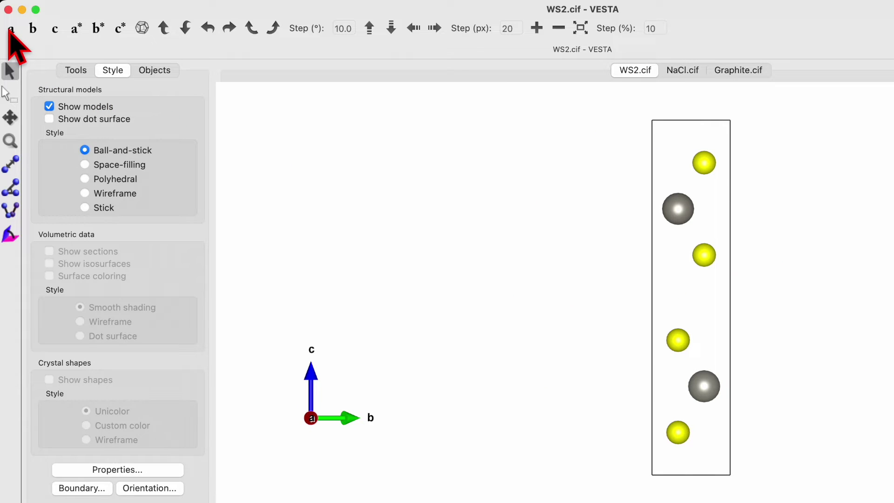
pyautogui.click(33, 29)
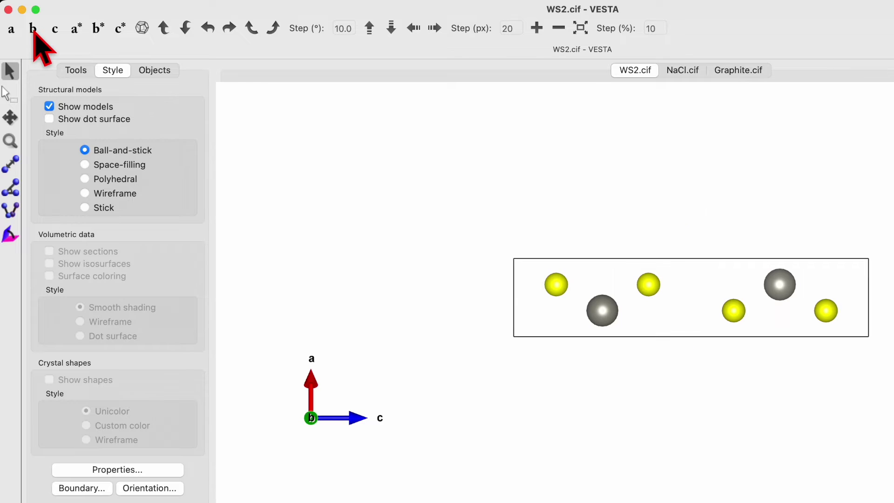
pyautogui.click(54, 29)
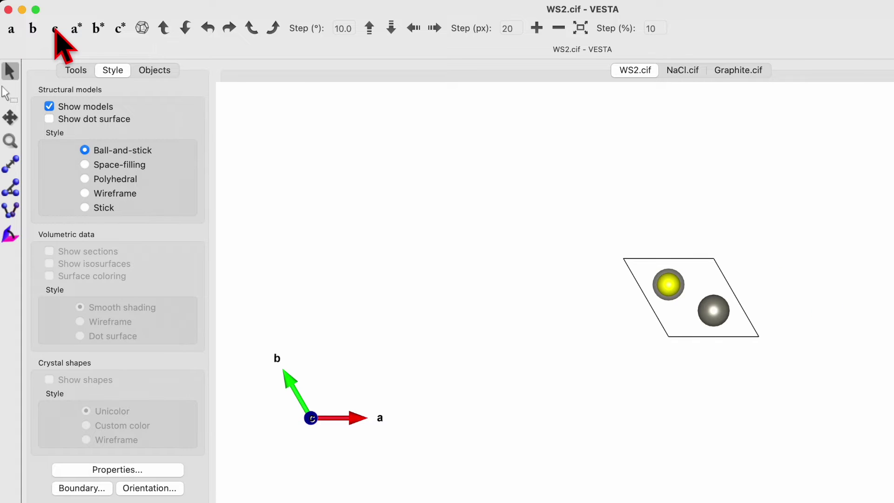
pyautogui.click(77, 30)
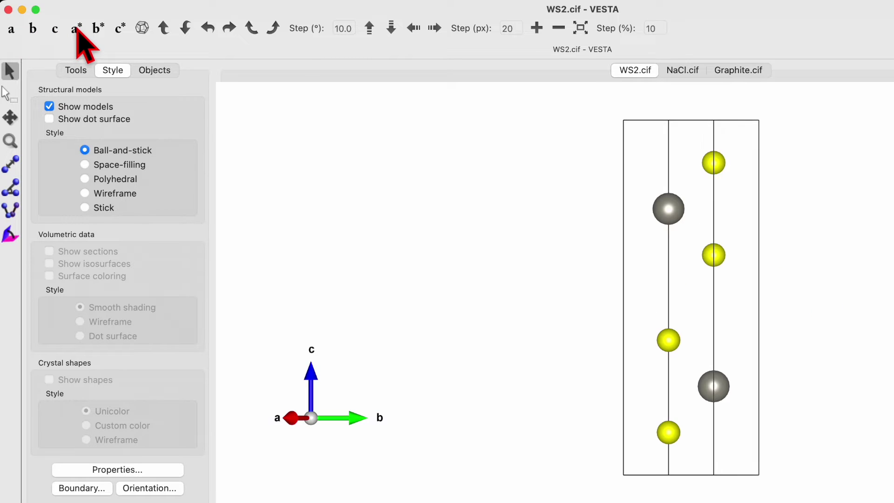
pyautogui.click(96, 29)
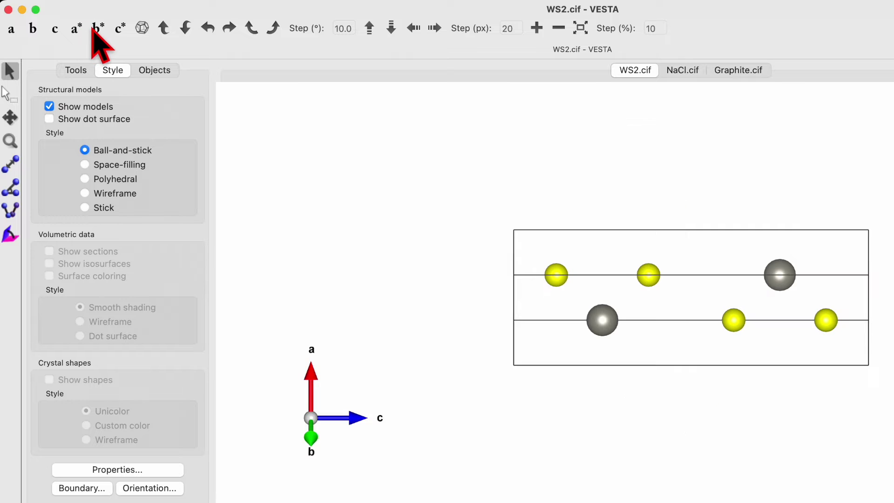
pyautogui.click(120, 30)
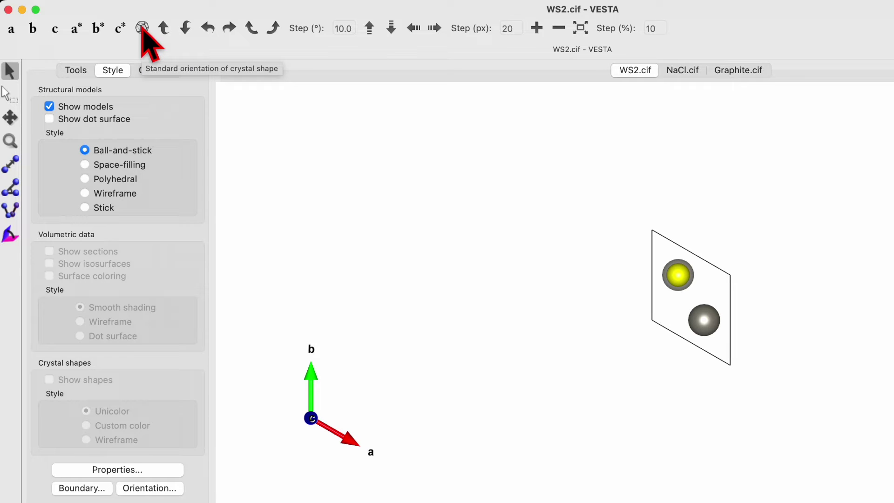
pyautogui.click(142, 29)
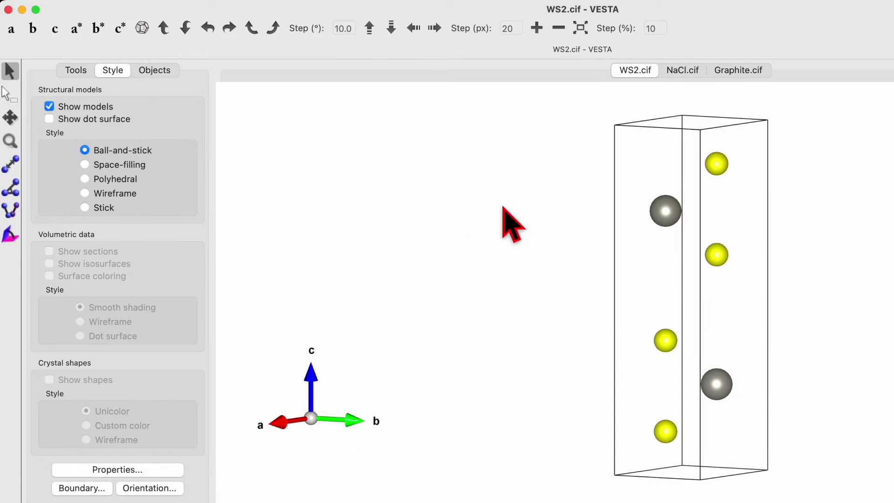
# - Reset NaCl and Graphite to standard orientation, then return to the NaCl structure
pyautogui.click(687, 71)
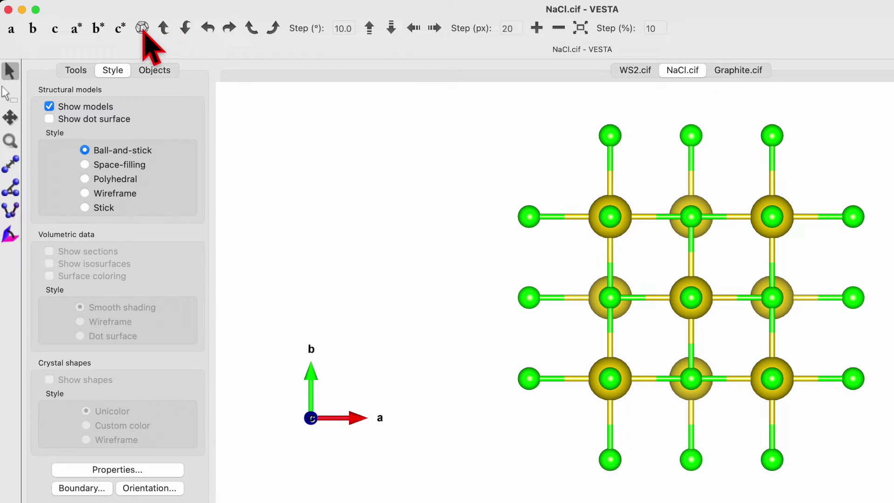
pyautogui.click(142, 28)
pyautogui.click(745, 72)
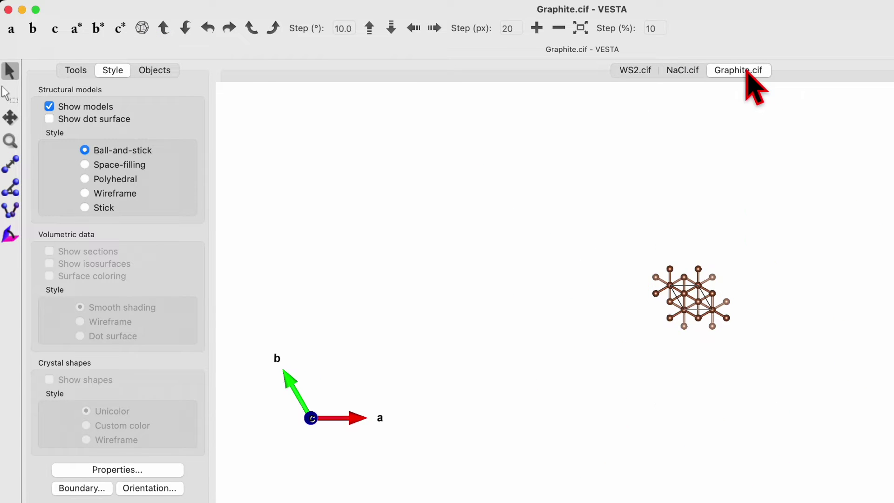
pyautogui.click(143, 29)
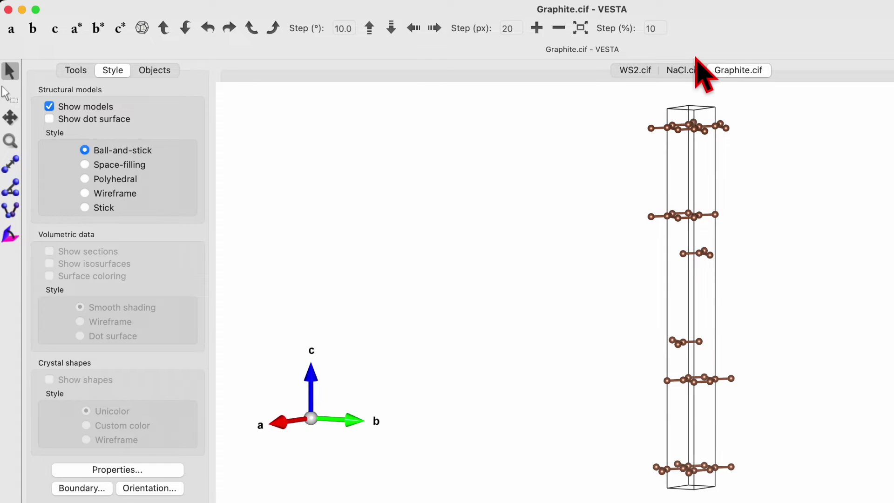
pyautogui.click(681, 70)
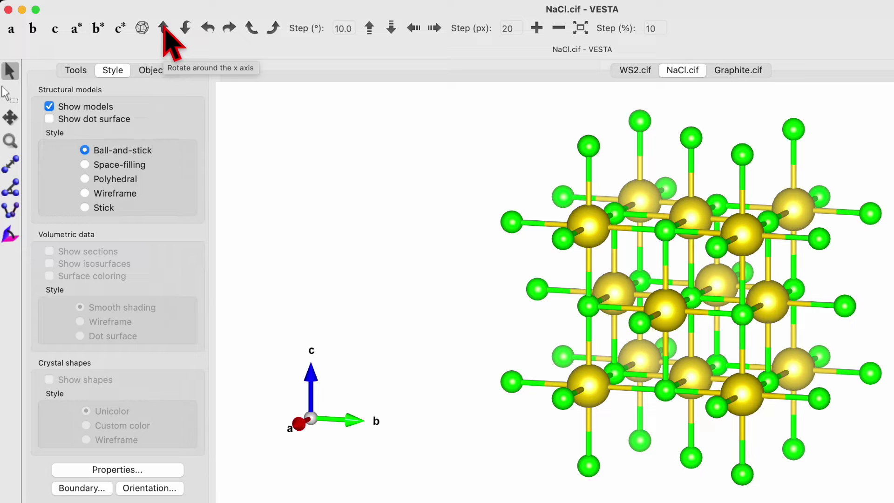
# - Tilt the NaCl crystal in 10° steps about the x axis and the vertical axis
pyautogui.click(164, 29)
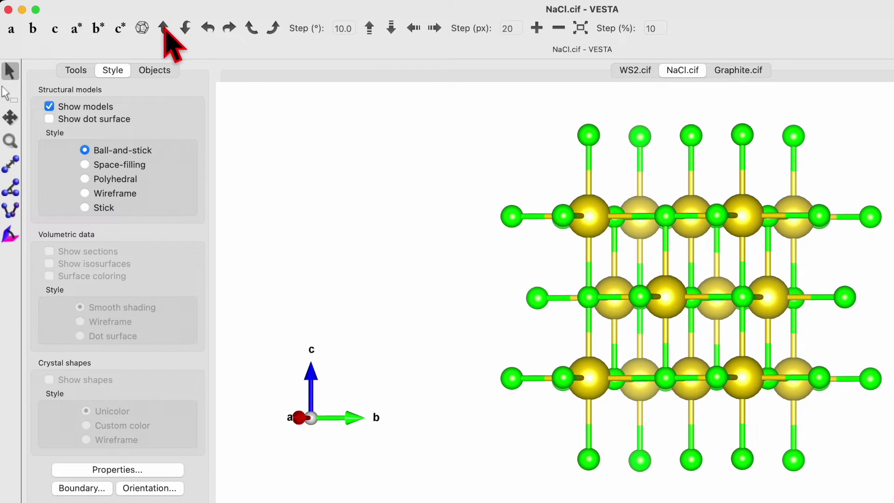
pyautogui.click(185, 29)
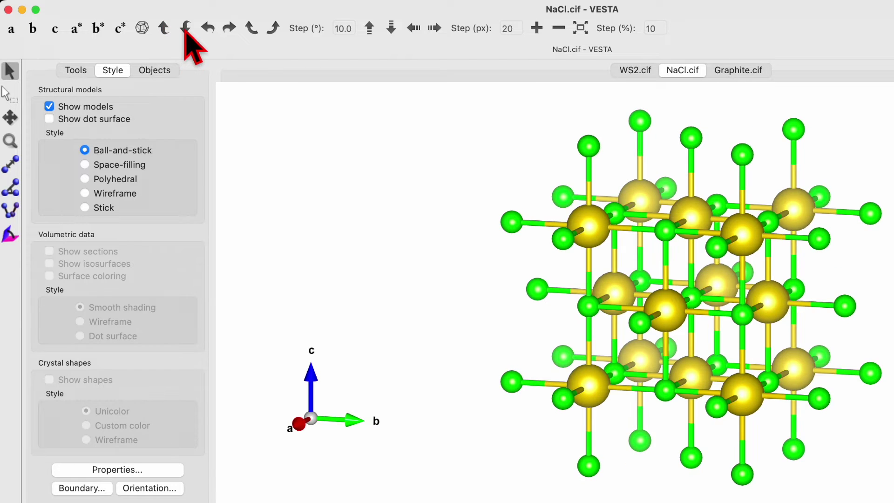
pyautogui.click(185, 29)
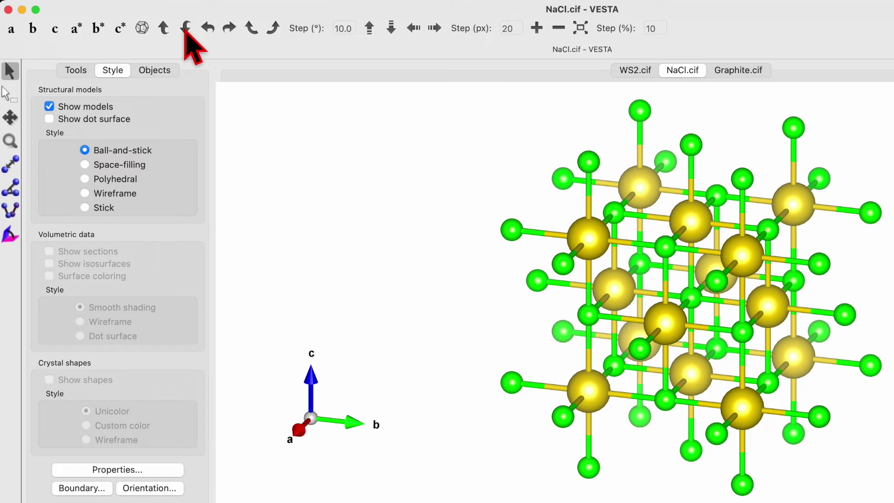
pyautogui.click(211, 29)
pyautogui.click(212, 29)
pyautogui.click(214, 29)
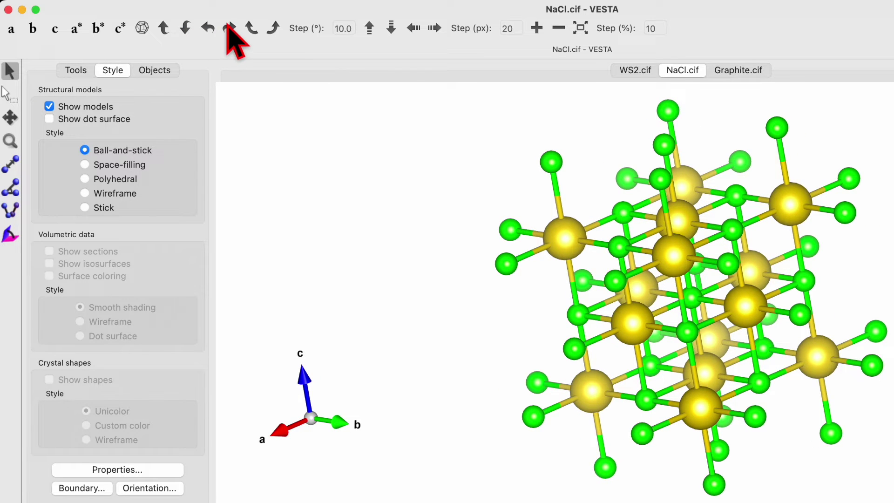
pyautogui.click(229, 29)
pyautogui.click(229, 29)
pyautogui.click(229, 29)
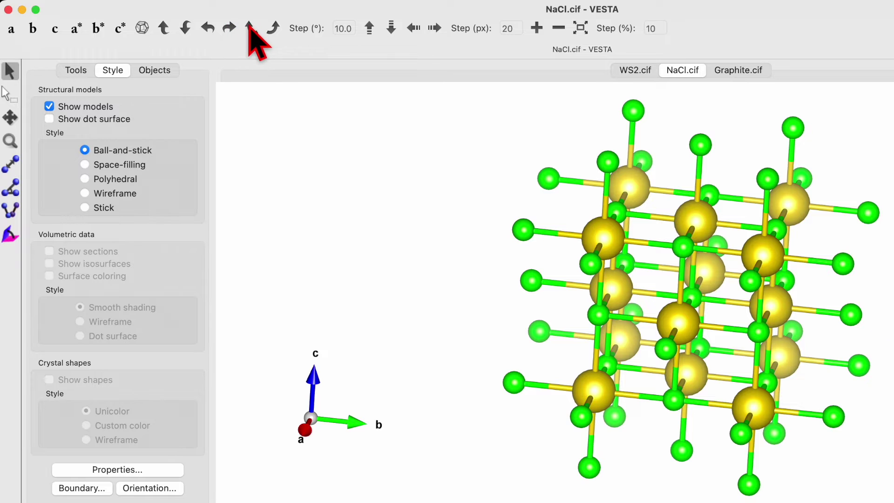
# - Spin the NaCl crystal in 10° steps both ways within the screen plane
pyautogui.click(250, 29)
pyautogui.click(250, 28)
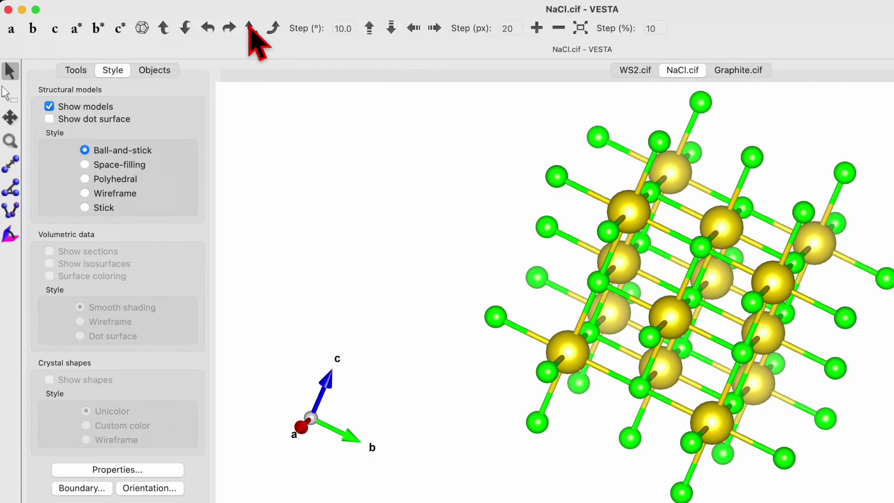
pyautogui.click(275, 29)
pyautogui.click(276, 29)
pyautogui.click(276, 29)
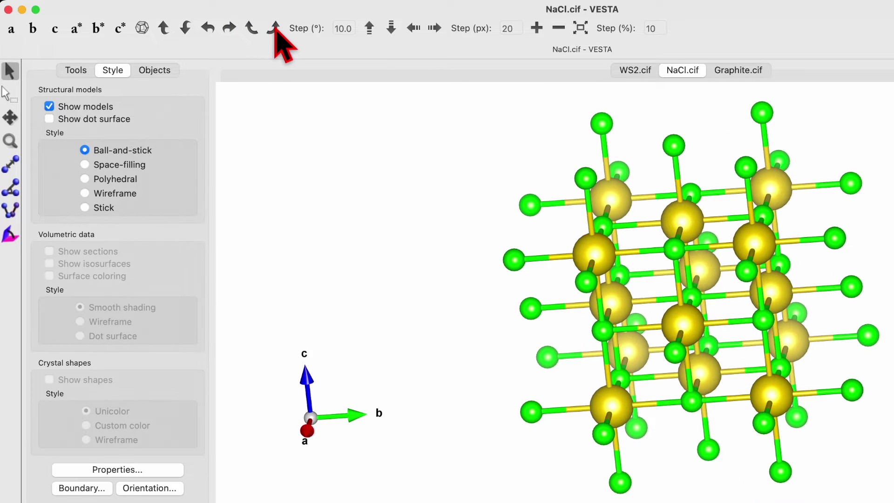
pyautogui.click(345, 28)
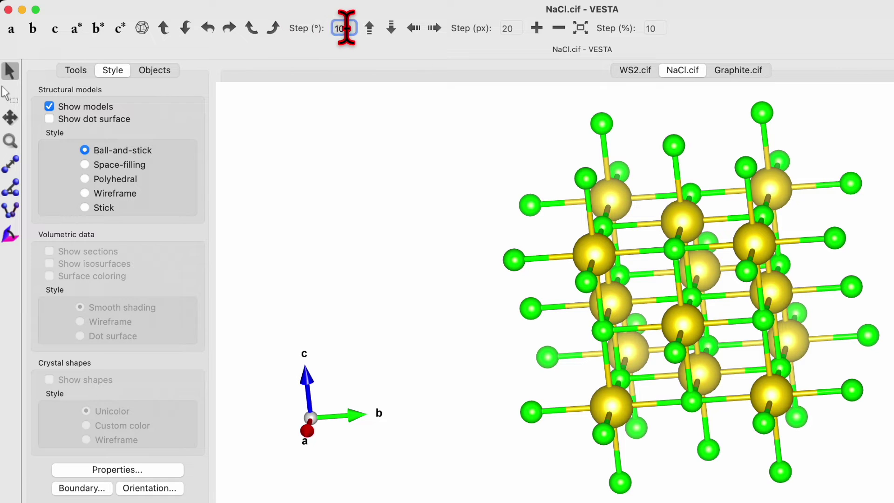
# - Nudge the NaCl model up, down, left and right, with a 20 px translation step
pyautogui.write('0.')
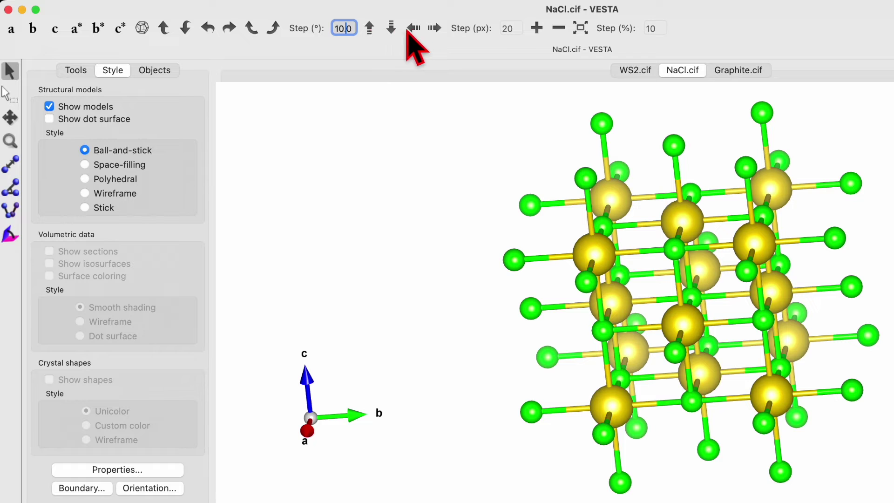
pyautogui.click(369, 27)
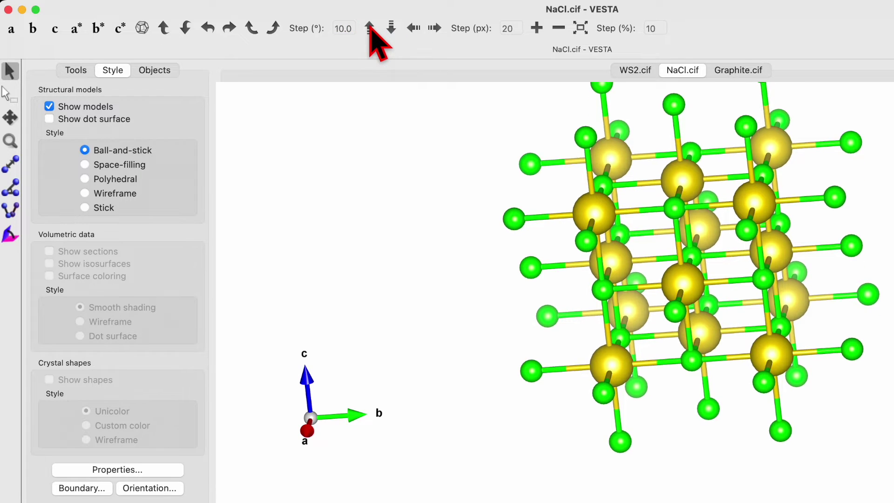
pyautogui.click(391, 29)
pyautogui.click(391, 29)
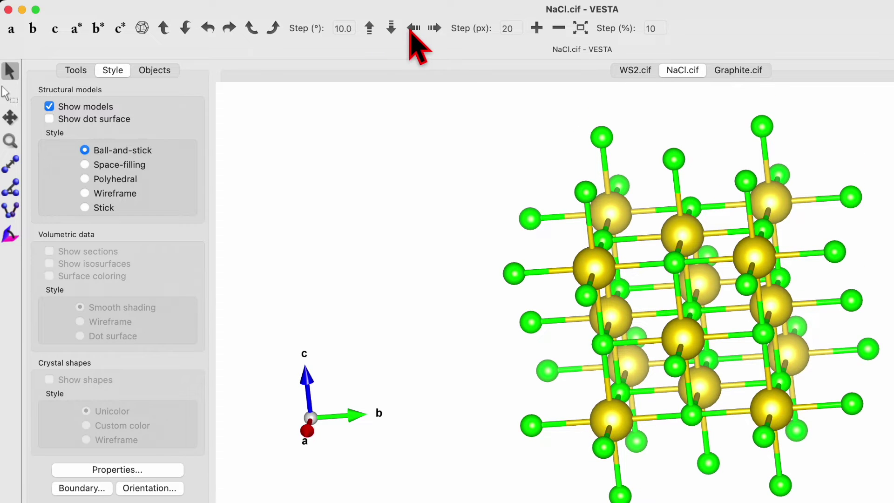
pyautogui.click(411, 28)
pyautogui.click(415, 29)
pyautogui.click(434, 29)
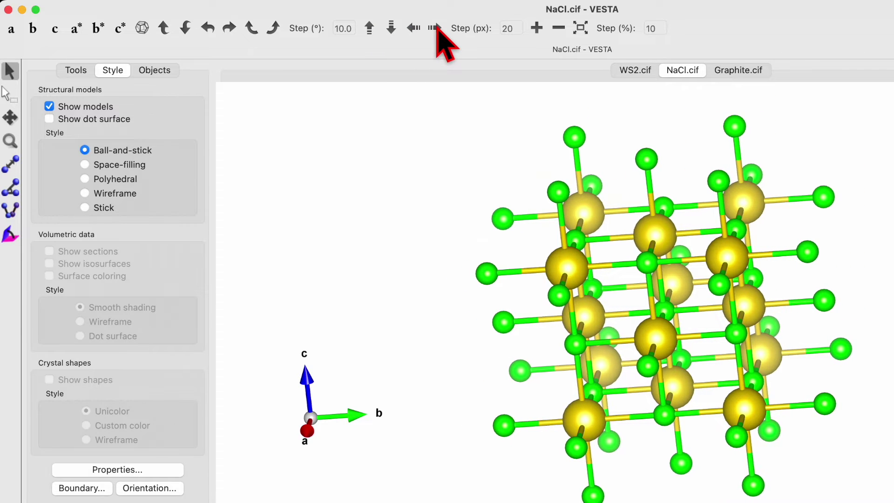
pyautogui.click(437, 28)
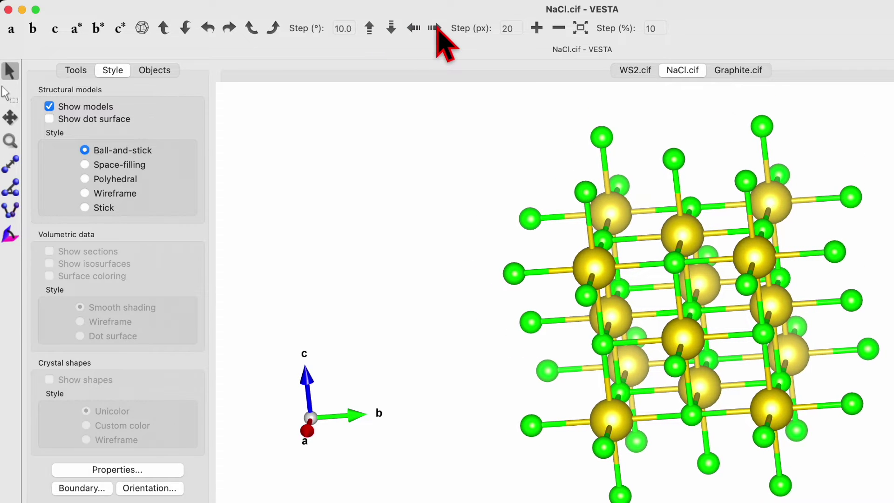
pyautogui.click(512, 29)
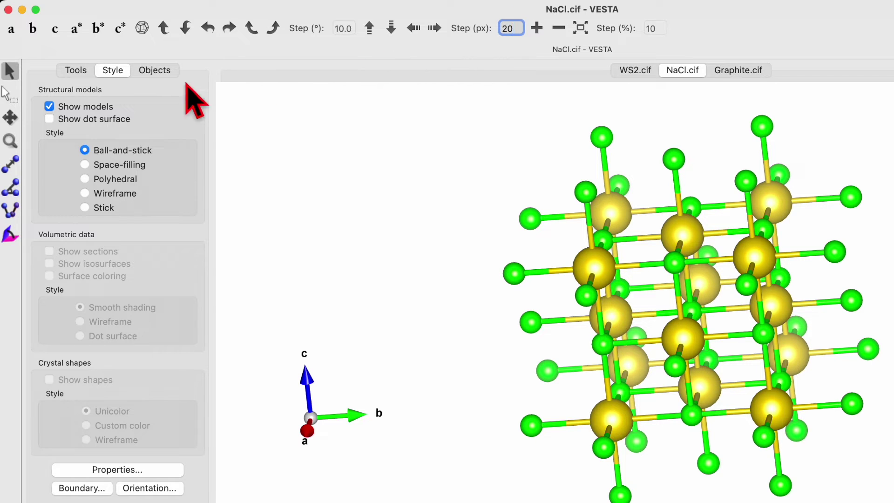
pyautogui.click(76, 70)
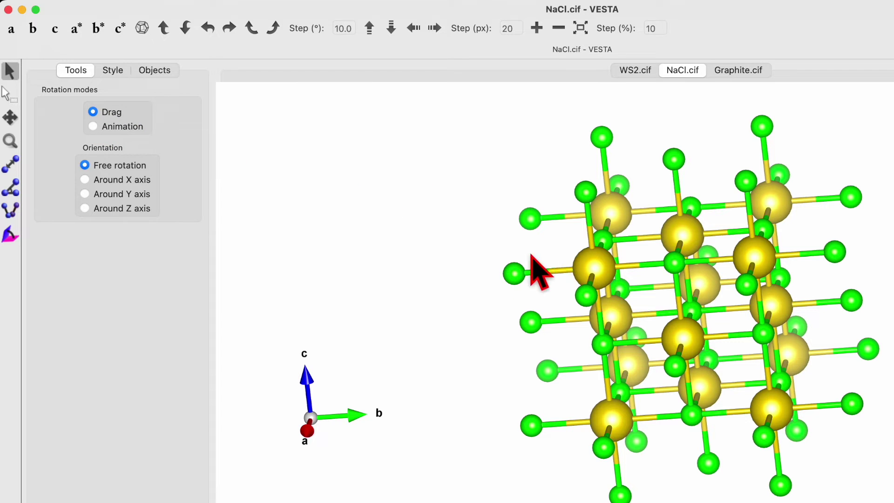
# - Turn on animated rotation and try the Push, Random and Click animation modes
pyautogui.click(94, 126)
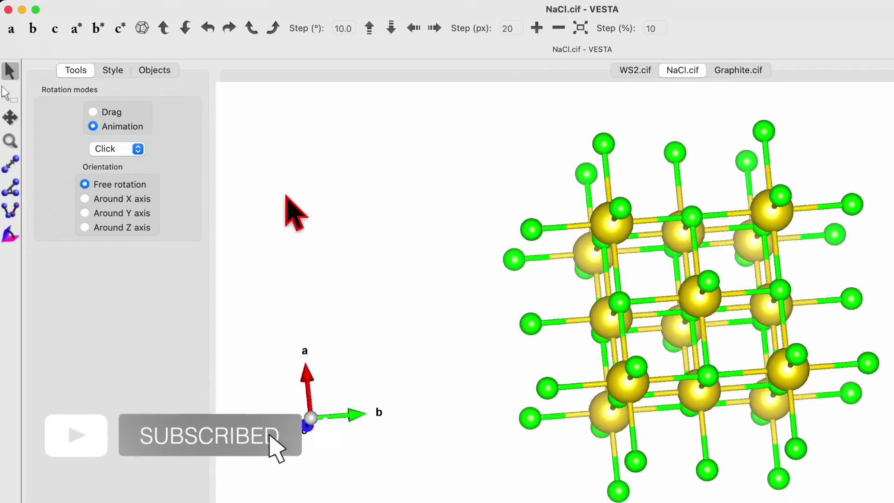
pyautogui.click(119, 149)
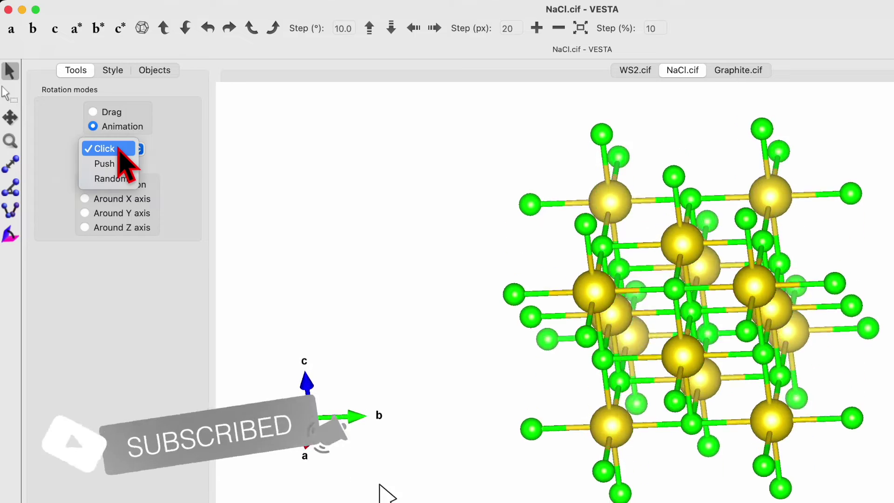
pyautogui.click(118, 162)
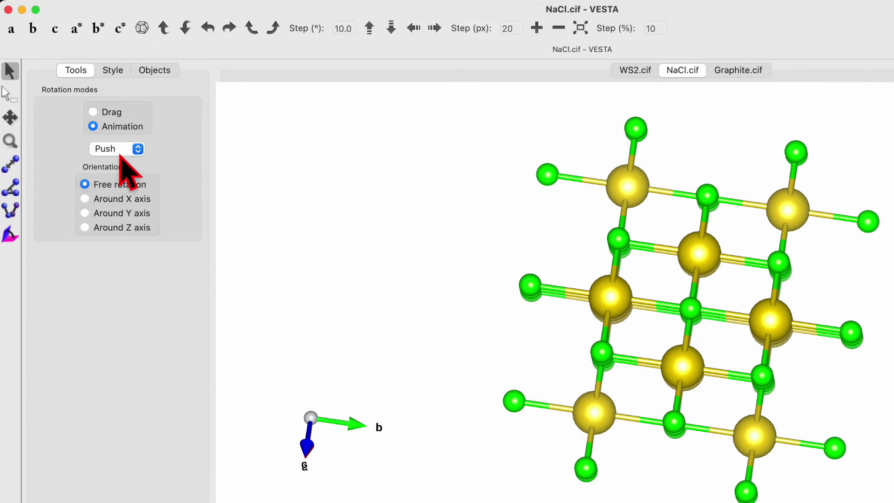
pyautogui.click(120, 155)
pyautogui.click(120, 164)
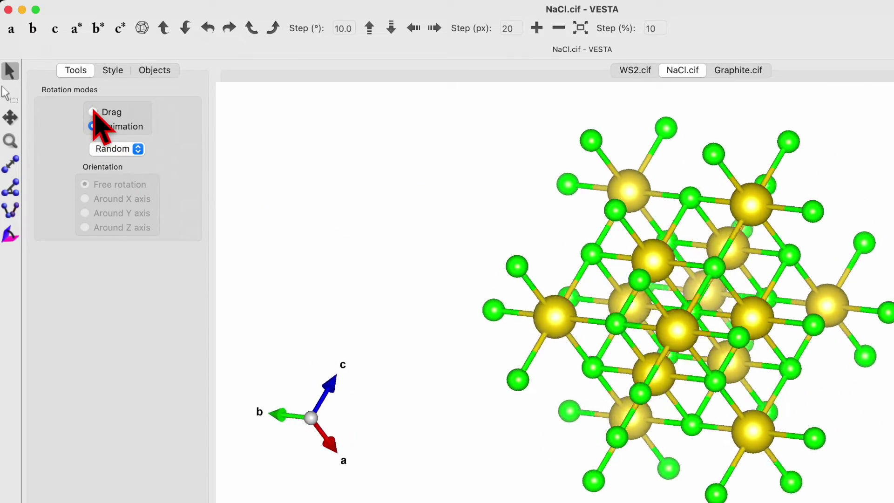
pyautogui.click(111, 148)
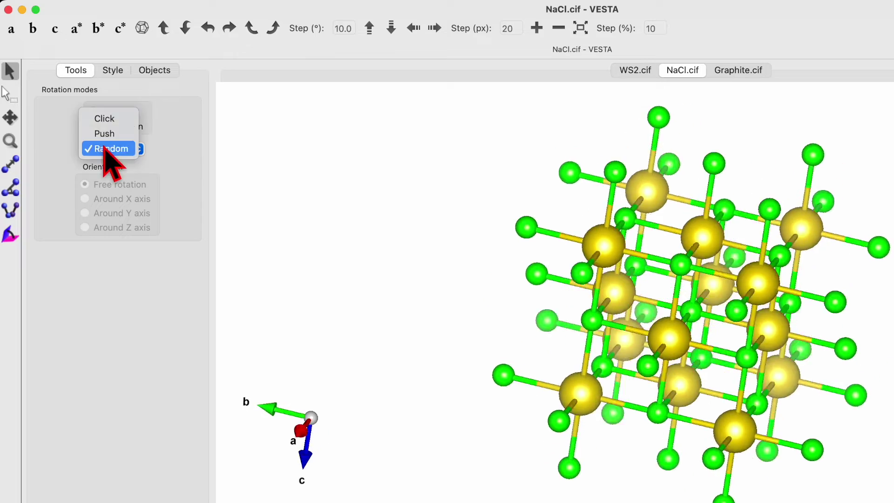
pyautogui.click(116, 119)
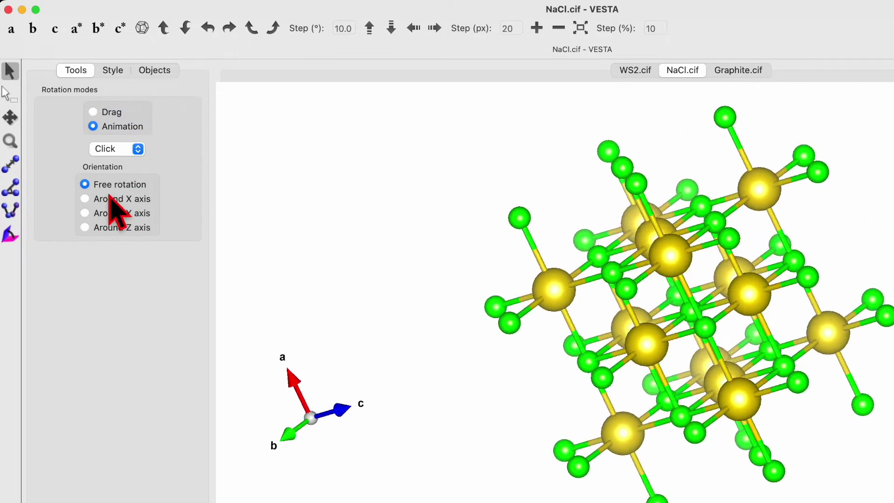
# - Try X, Y, Z and Free rotation axes, then set the rotation mode back to Drag
pyautogui.click(85, 198)
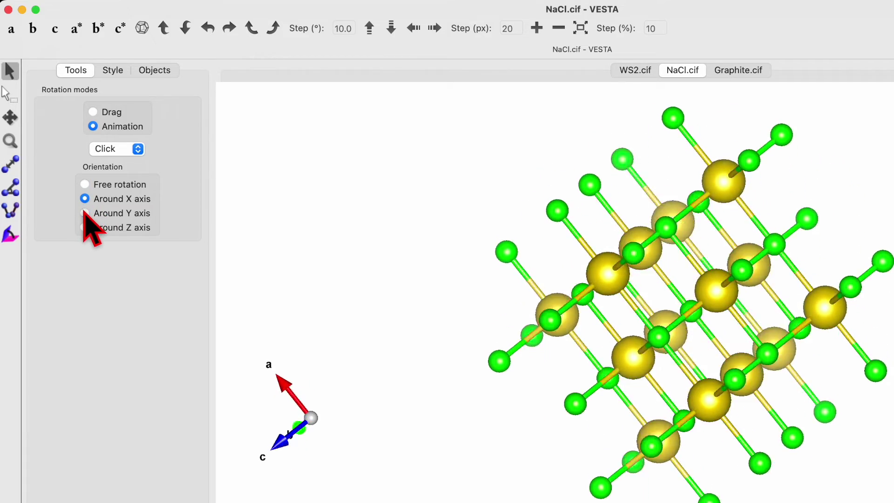
pyautogui.click(85, 213)
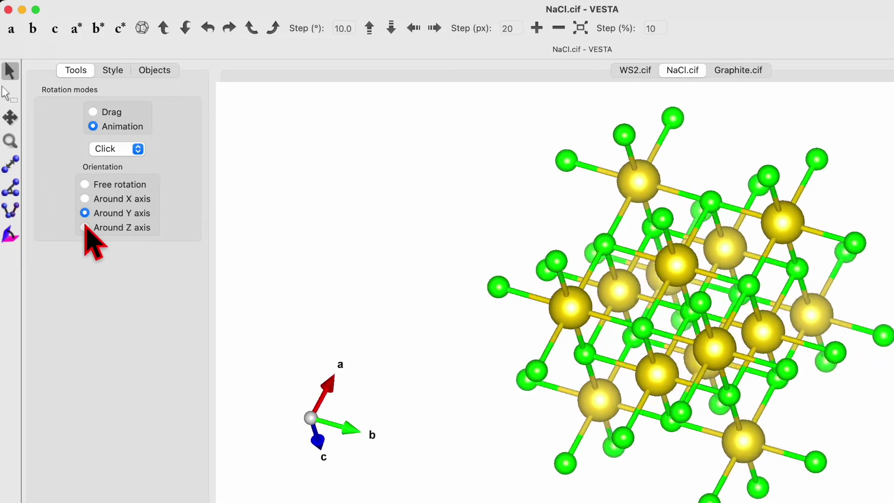
pyautogui.click(85, 227)
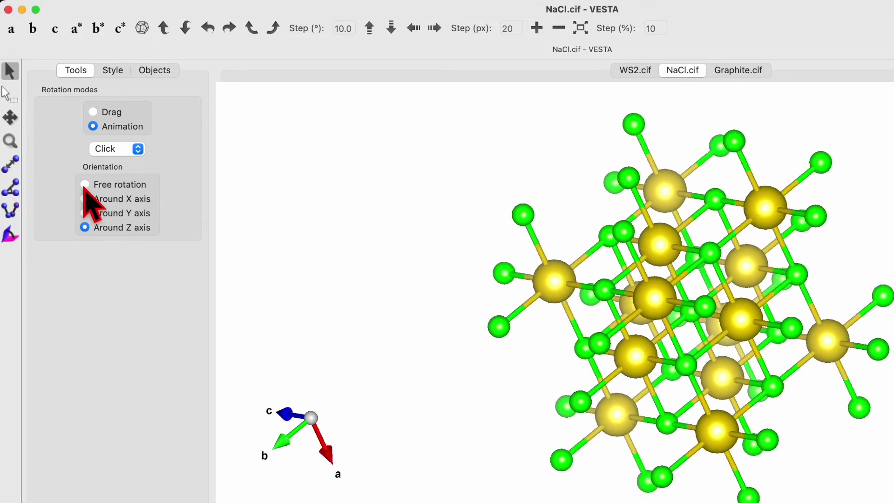
pyautogui.click(85, 184)
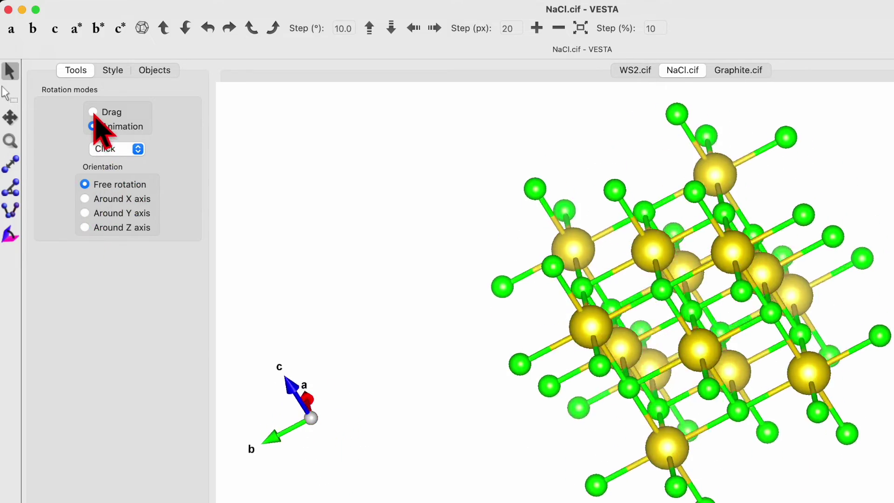
pyautogui.click(93, 113)
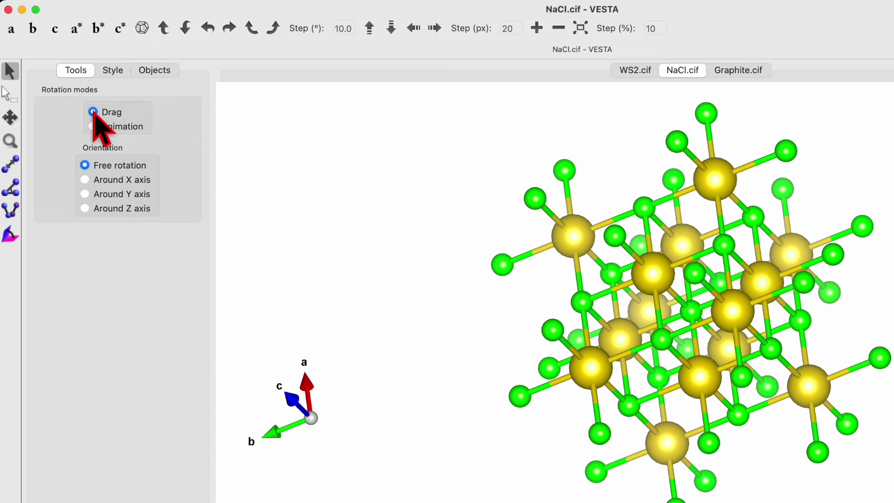
# - In the Style options, toggle Show models for NaCl, ending with atoms and bonds hidden
pyautogui.click(113, 71)
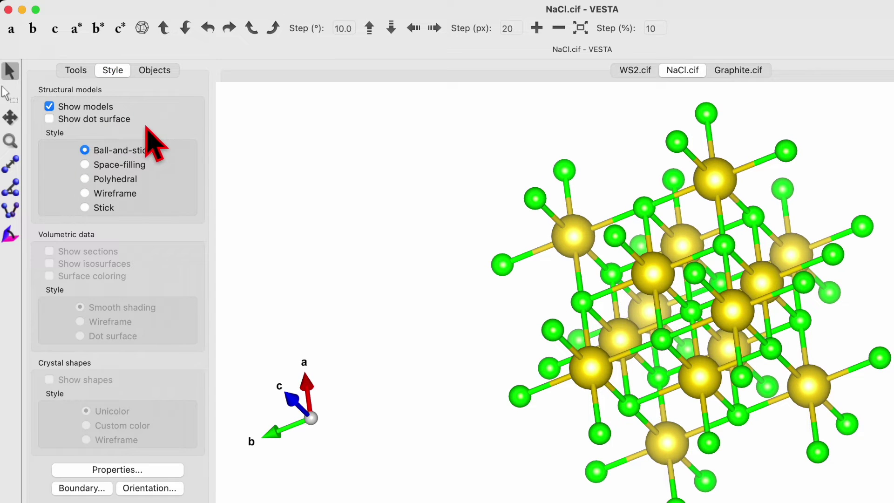
pyautogui.click(50, 106)
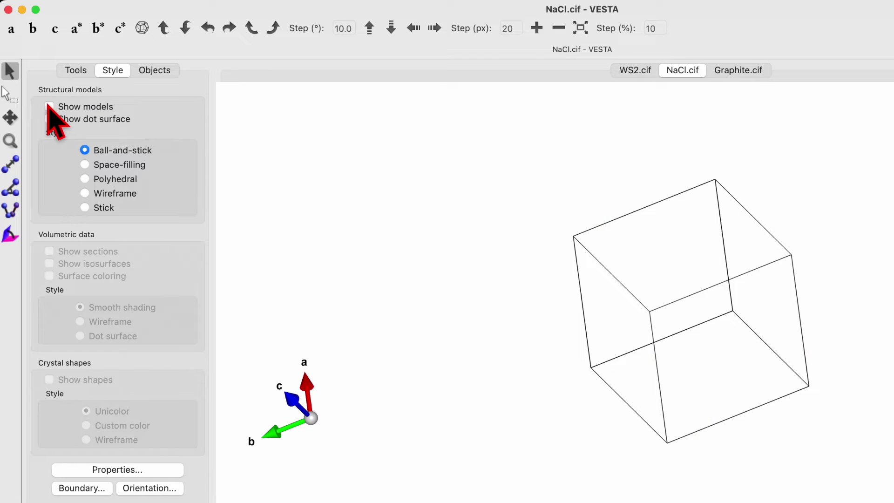
pyautogui.click(49, 106)
pyautogui.click(49, 107)
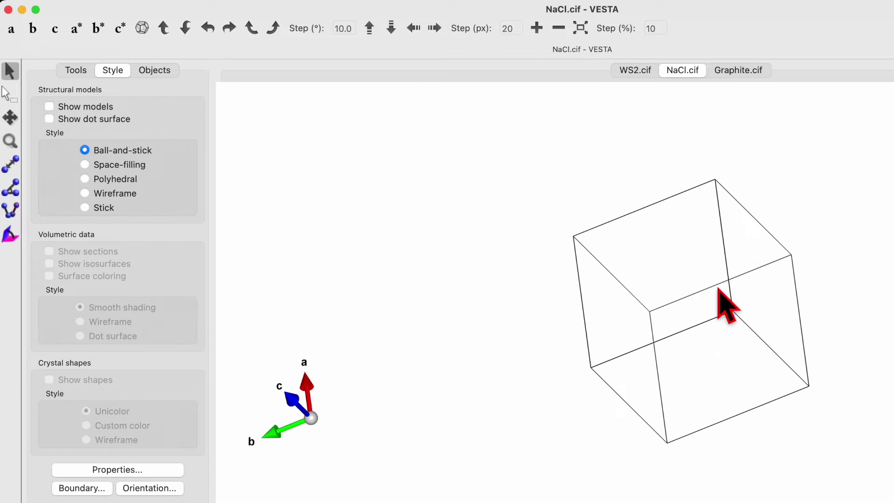
pyautogui.click(50, 107)
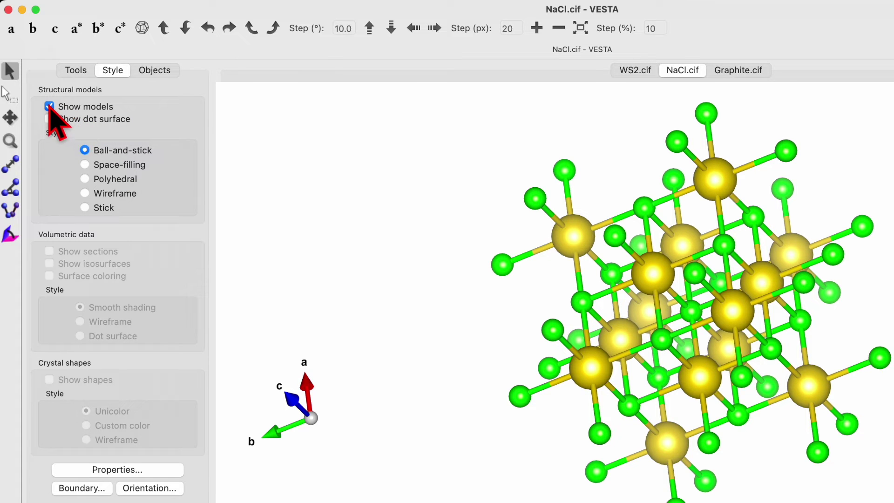
pyautogui.click(50, 106)
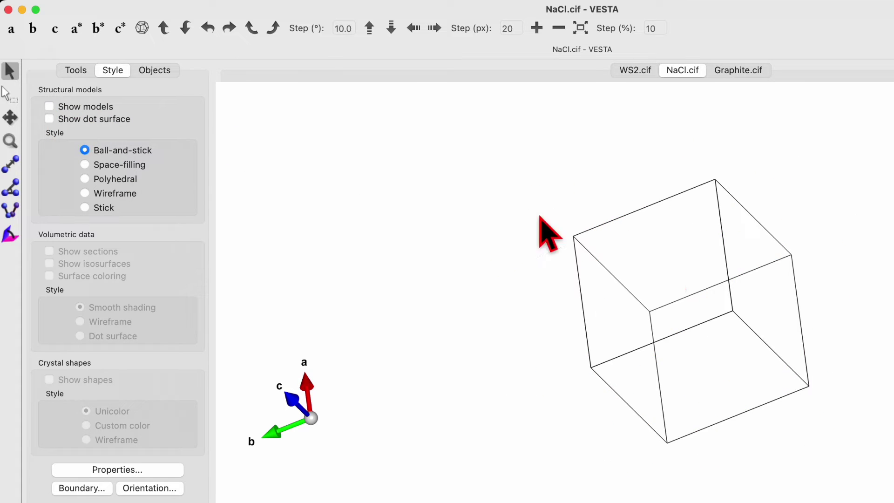
# - Hide and reshow the WS2 and graphite models, then show the NaCl model again
pyautogui.click(636, 75)
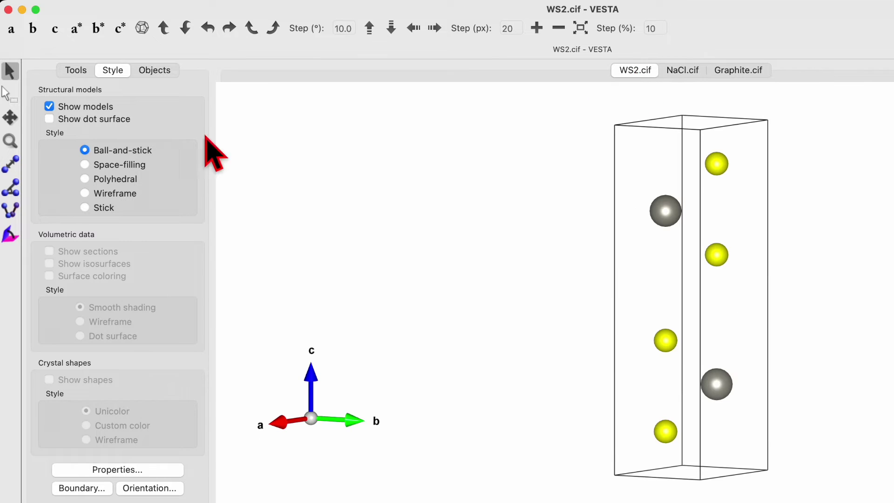
pyautogui.click(50, 107)
pyautogui.click(49, 107)
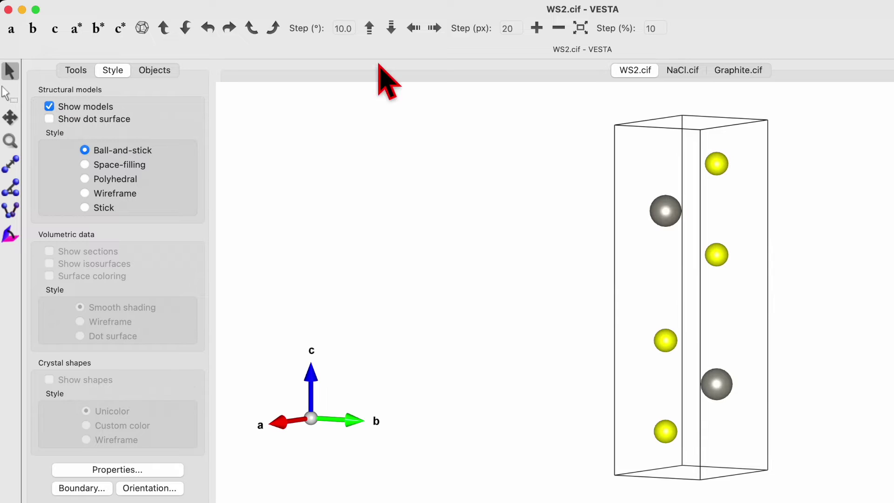
pyautogui.click(740, 71)
pyautogui.click(50, 107)
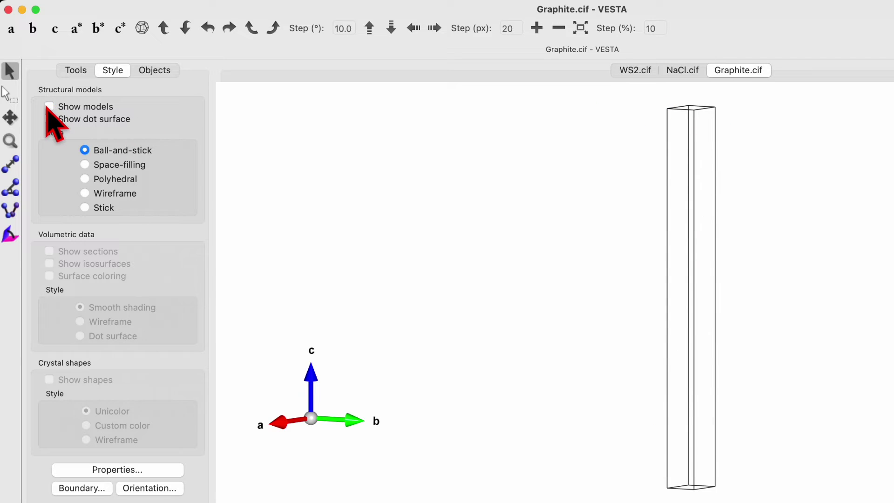
pyautogui.click(49, 107)
pyautogui.click(672, 72)
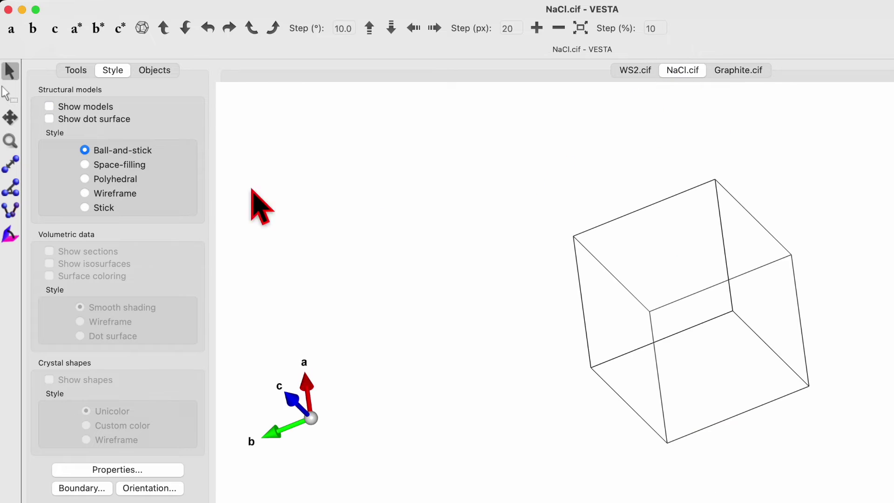
pyautogui.click(49, 107)
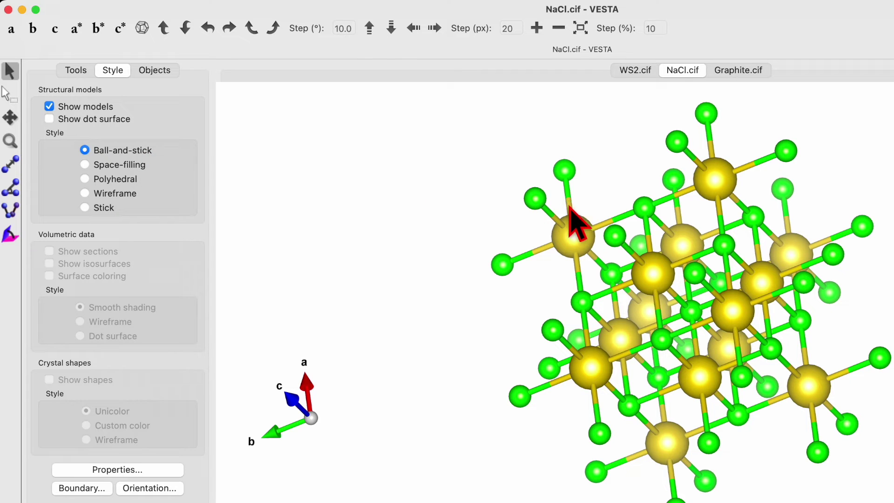
# - Try the space-filling, polyhedral, wireframe and stick styles on NaCl, then settle on polyhedral
pyautogui.click(85, 165)
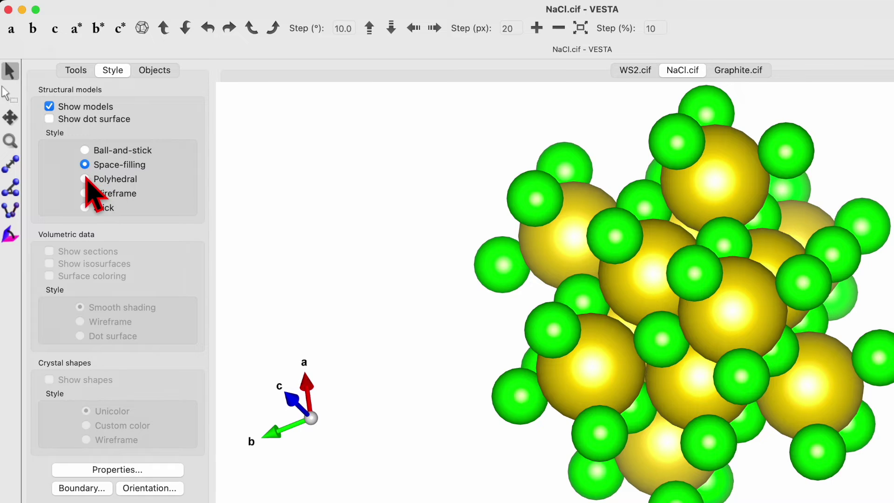
pyautogui.click(84, 178)
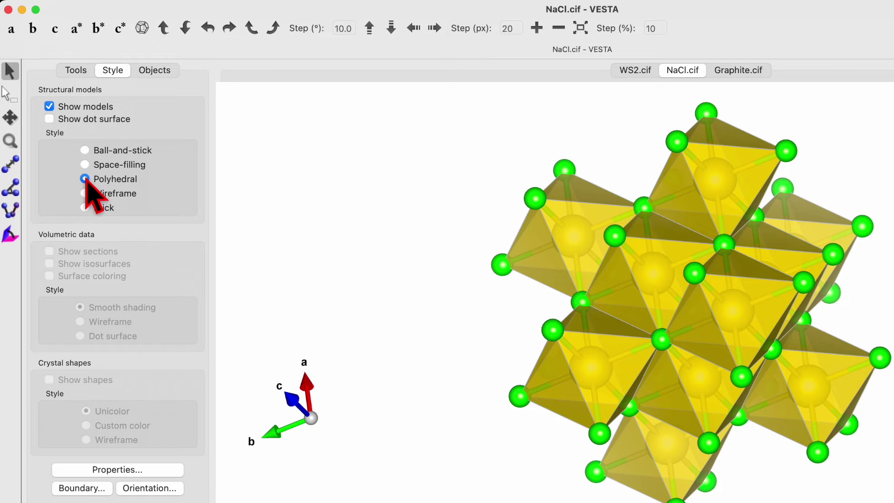
pyautogui.click(84, 193)
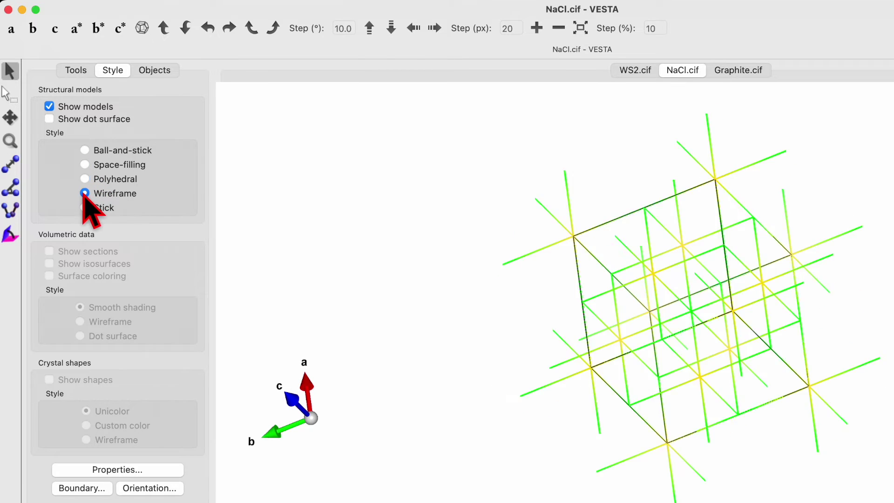
pyautogui.click(85, 207)
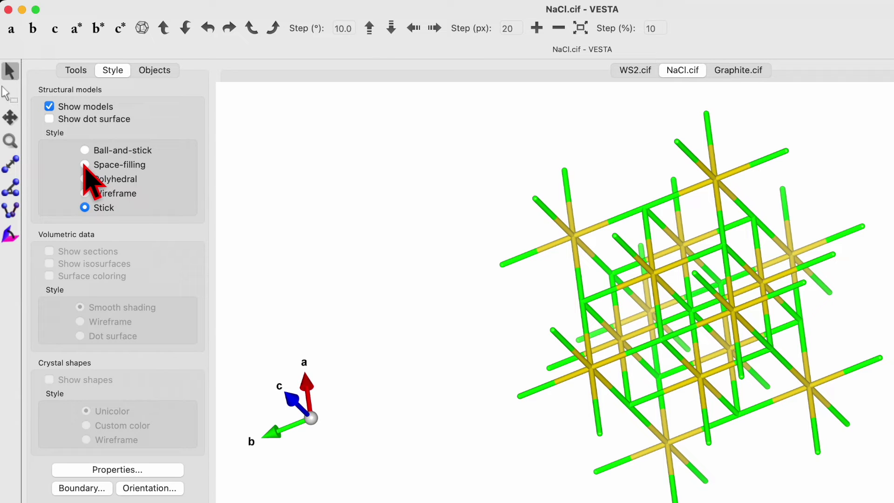
pyautogui.click(85, 180)
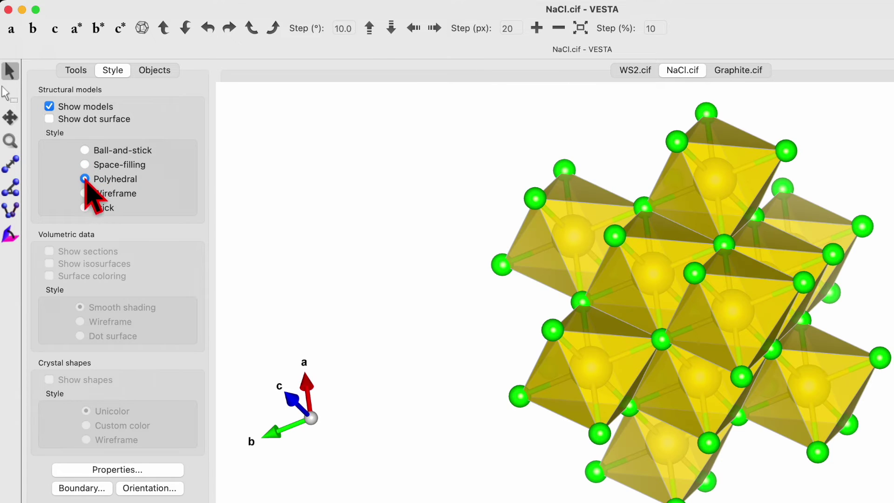
# - In the Objects list, hide and reshow the whole Cl Na structure, its bonds and its polyhedra
pyautogui.click(161, 70)
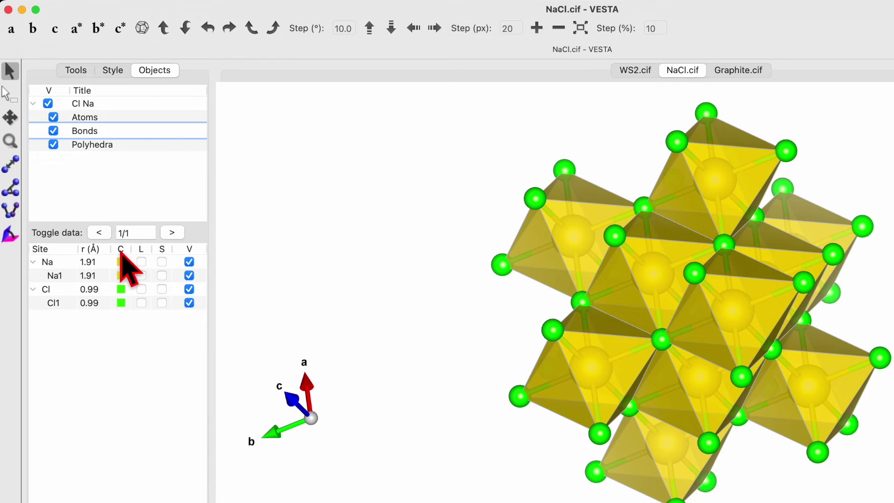
pyautogui.click(81, 104)
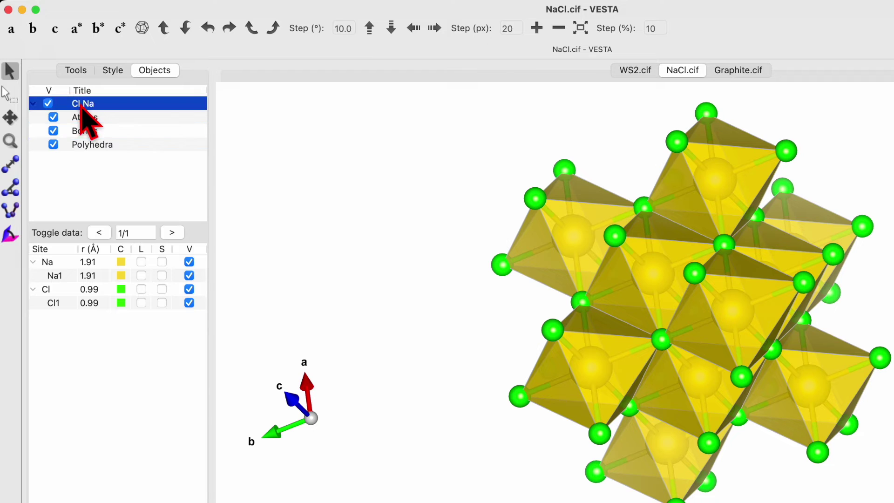
pyautogui.click(48, 104)
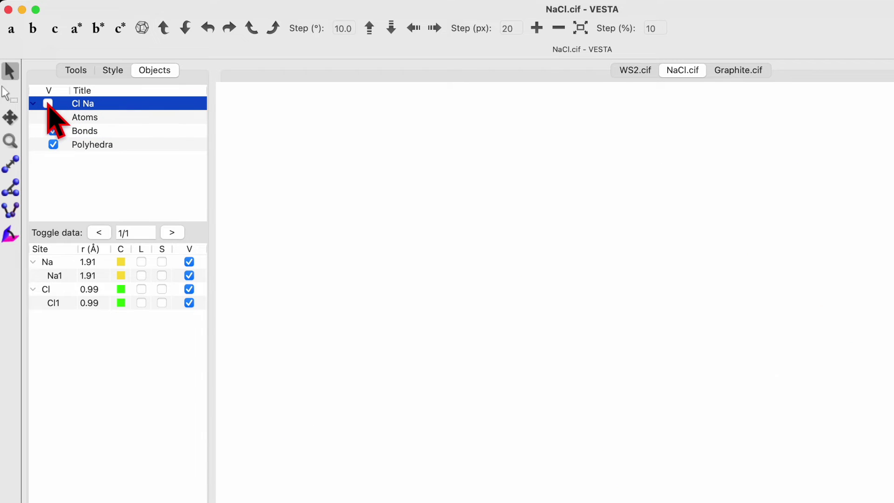
pyautogui.click(48, 104)
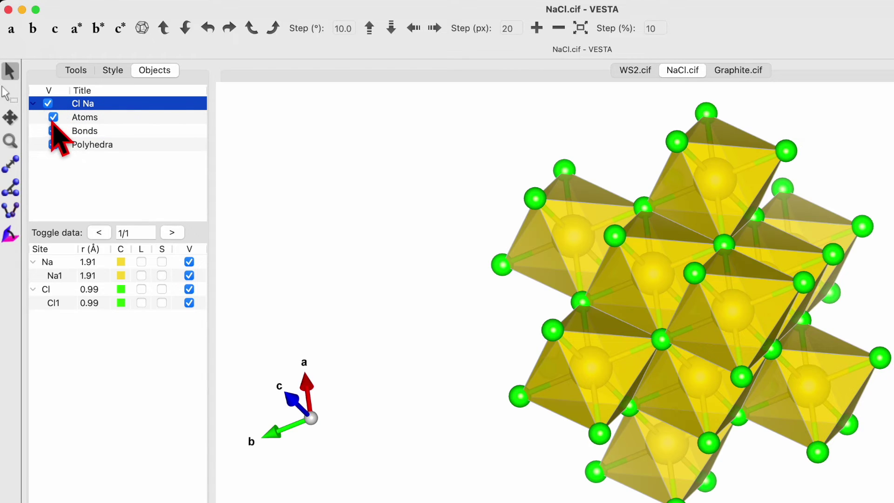
pyautogui.click(53, 119)
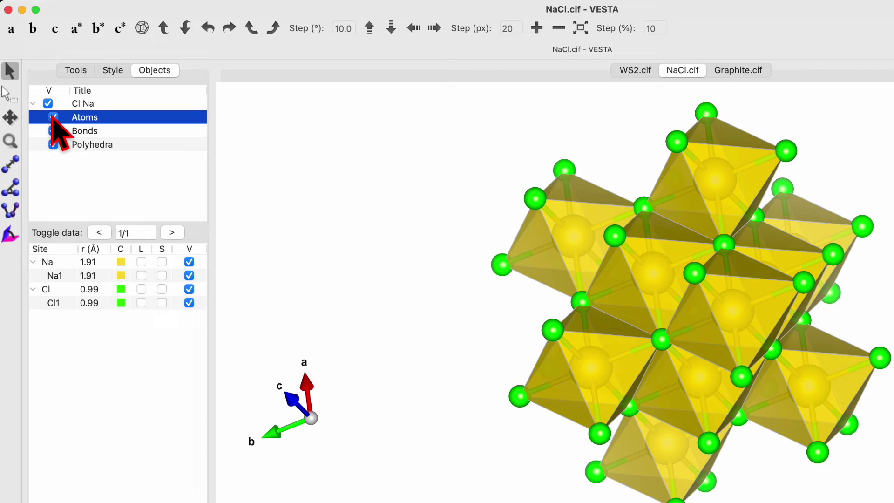
pyautogui.click(54, 131)
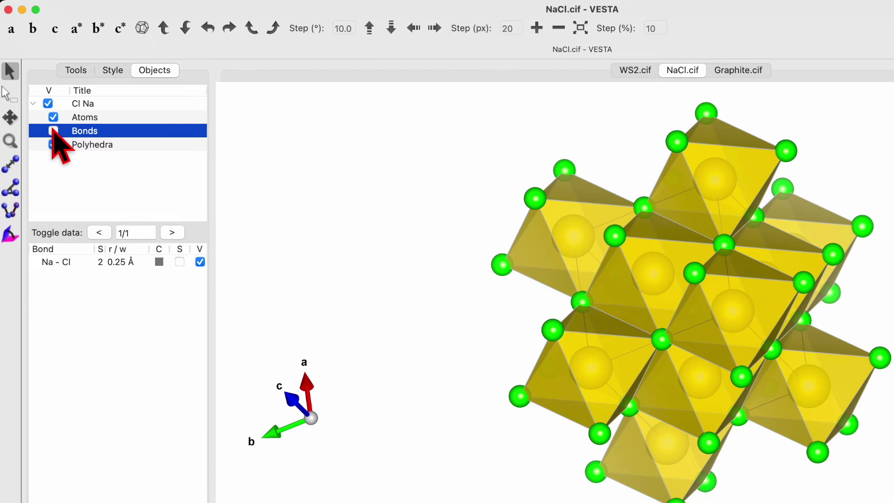
pyautogui.click(53, 131)
pyautogui.click(53, 144)
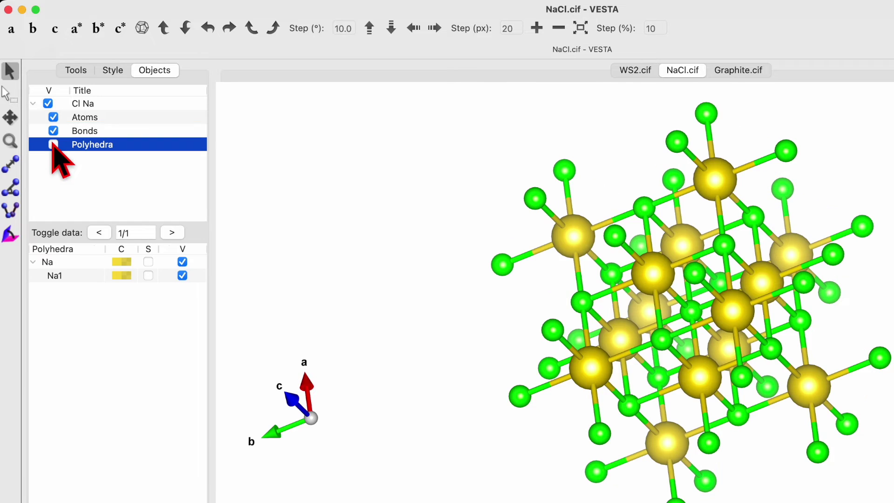
pyautogui.click(53, 144)
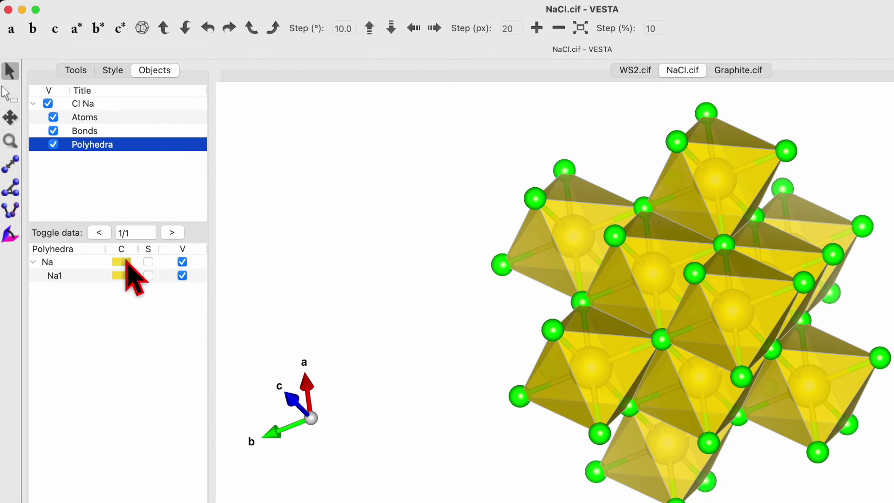
# - Inspect the Na–Cl bond and site properties, then hide the polyhedra to leave ball-and-stick
pyautogui.click(87, 132)
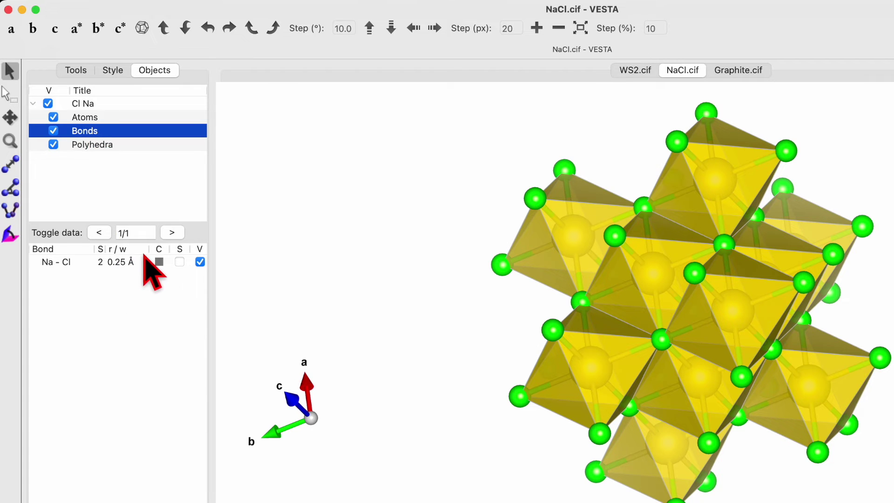
pyautogui.click(90, 119)
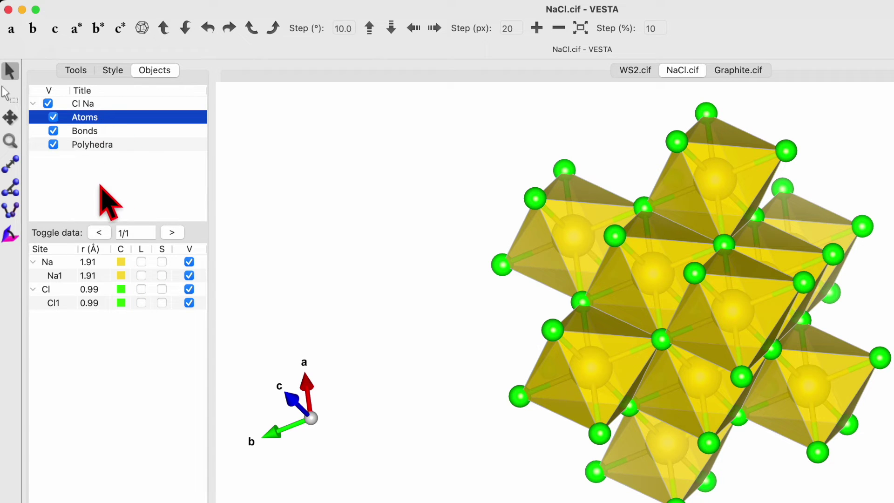
pyautogui.click(53, 145)
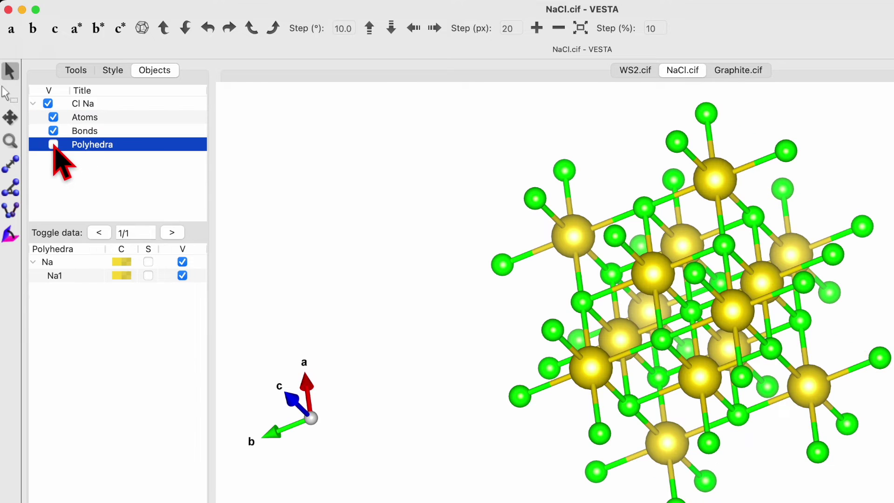
# - Give the Na1 atom site the Strawberry pink colour from its swatch in the atom list
pyautogui.click(84, 118)
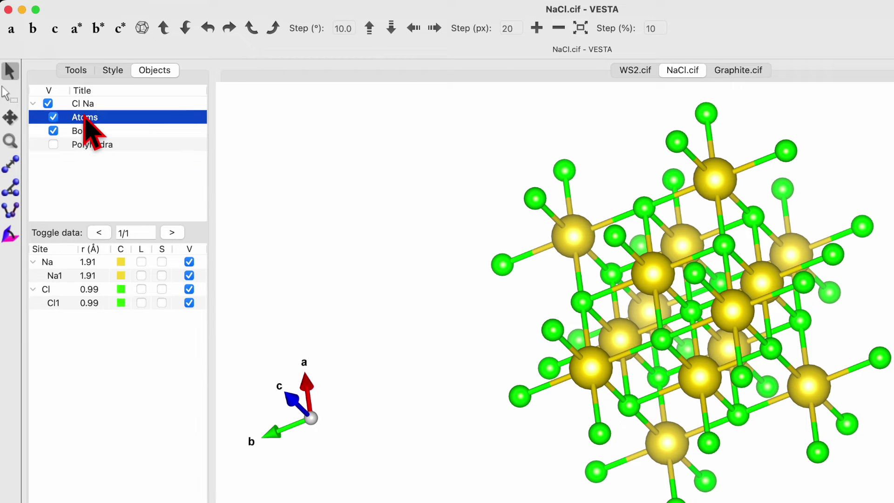
pyautogui.click(121, 276)
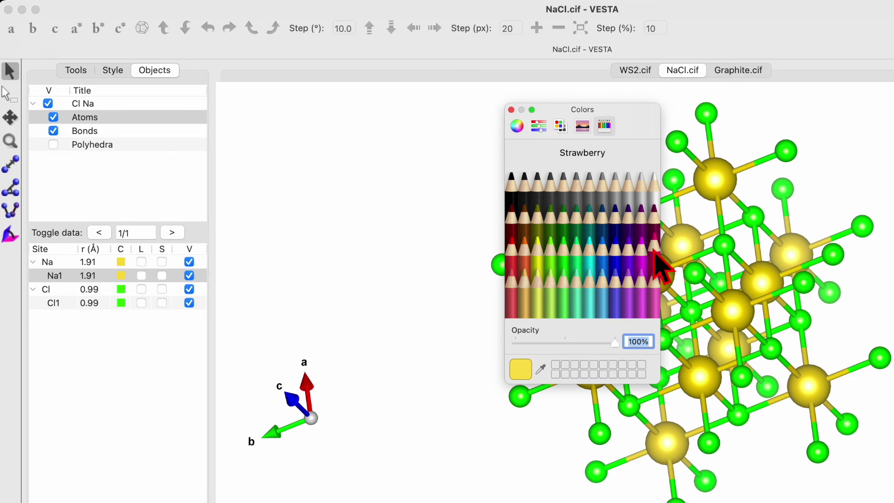
pyautogui.click(654, 249)
pyautogui.click(511, 110)
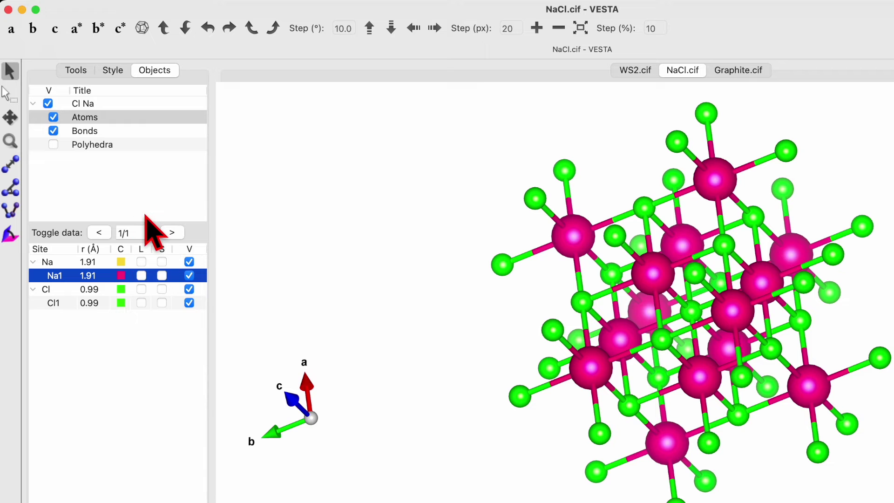
pyautogui.click(114, 73)
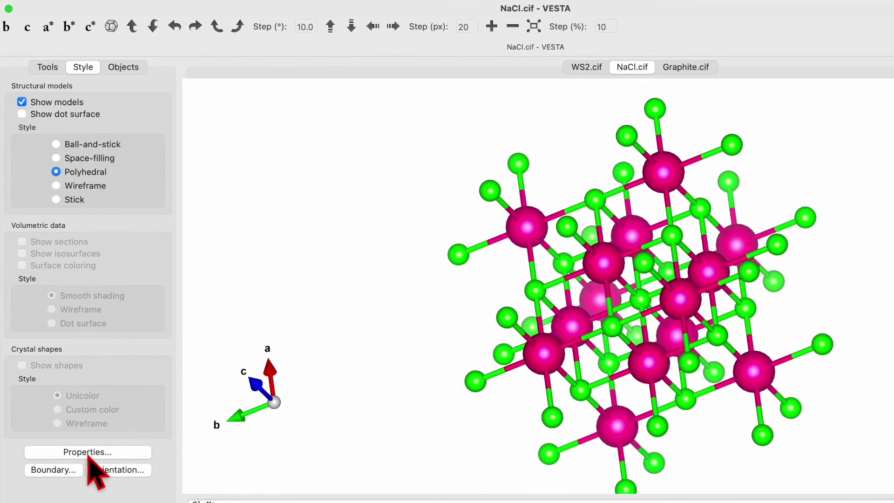
pyautogui.click(62, 440)
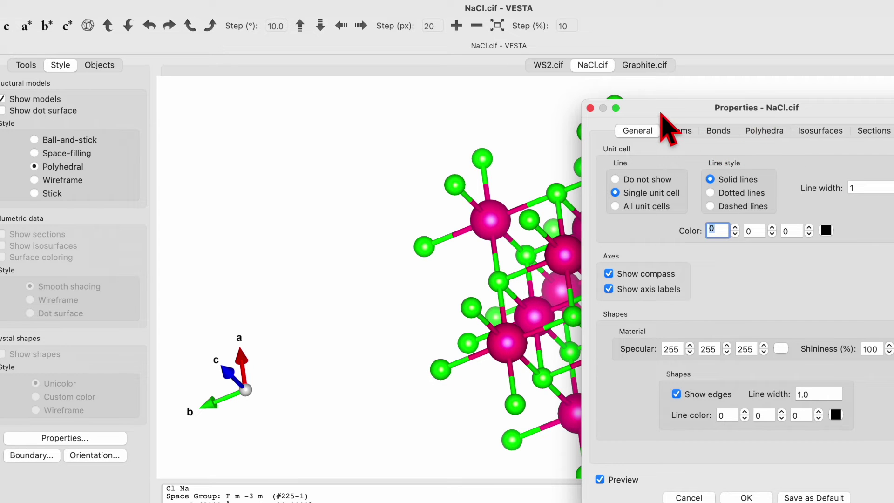
pyautogui.click(590, 108)
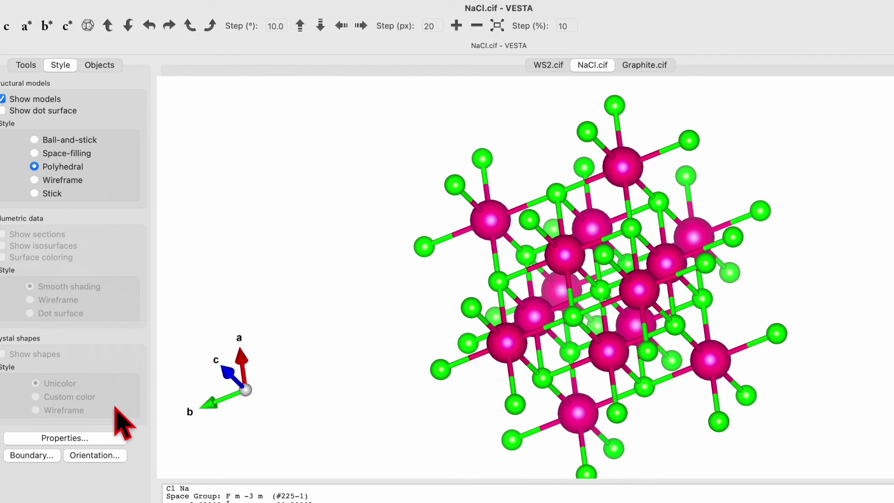
pyautogui.click(28, 455)
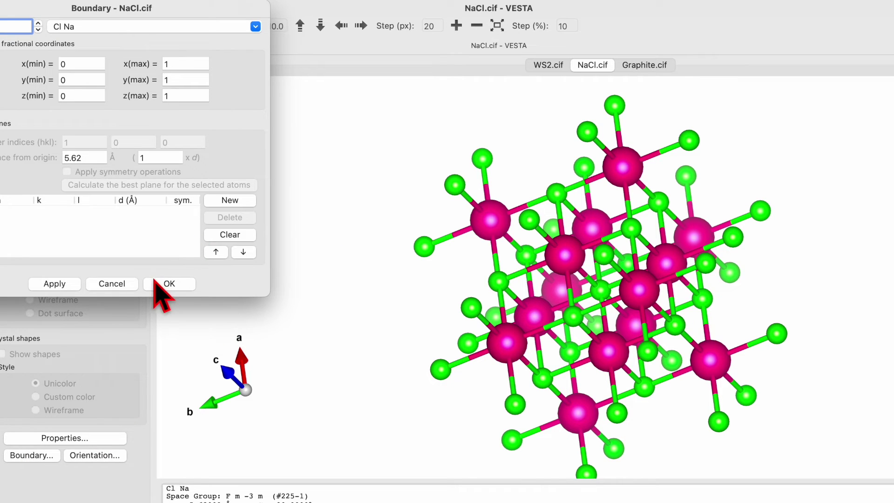
pyautogui.click(120, 285)
pyautogui.click(86, 457)
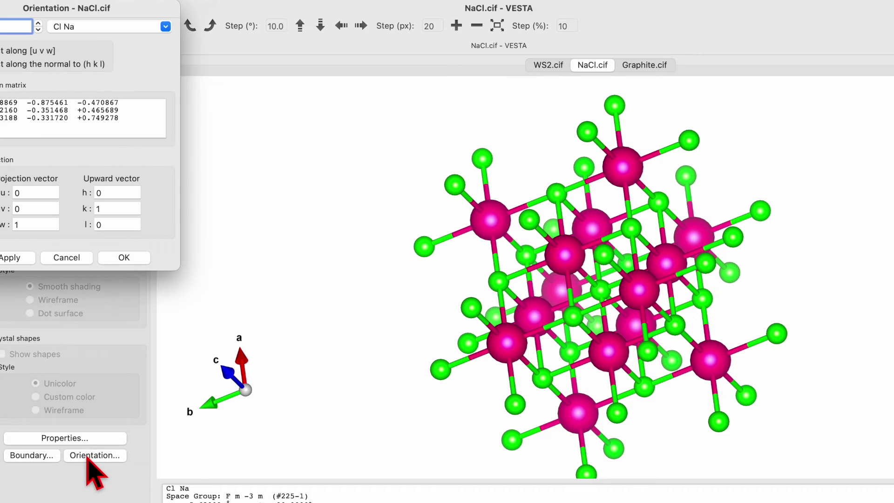
pyautogui.click(67, 258)
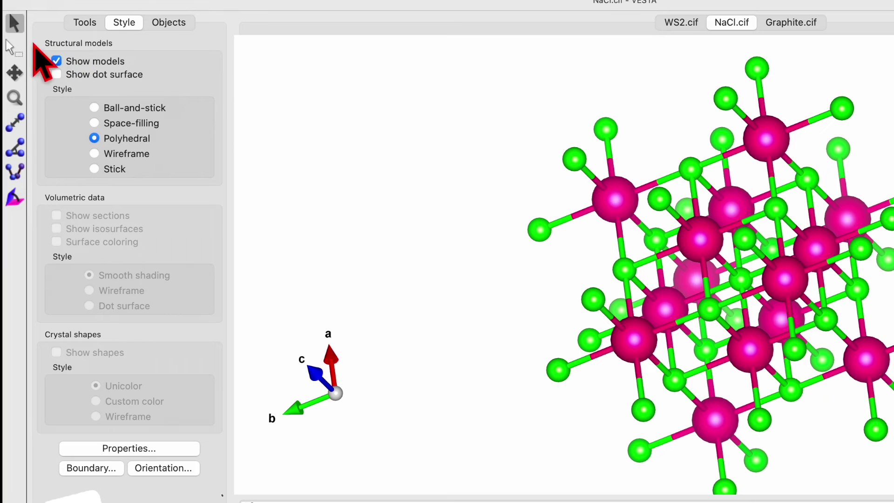
# - Box-select the upper-left group of atoms, delete them, then undo to restore them
pyautogui.click(13, 48)
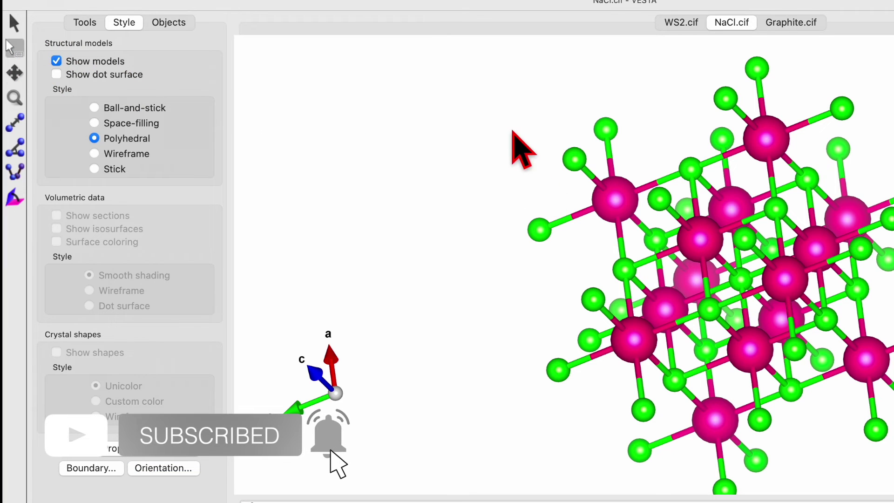
pyautogui.moveTo(490, 105); pyautogui.dragTo(796, 271)
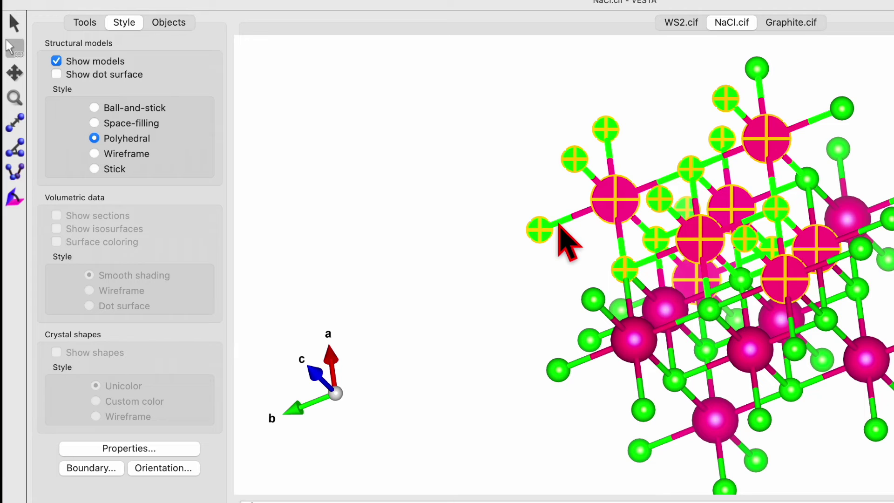
pyautogui.press('Delete')
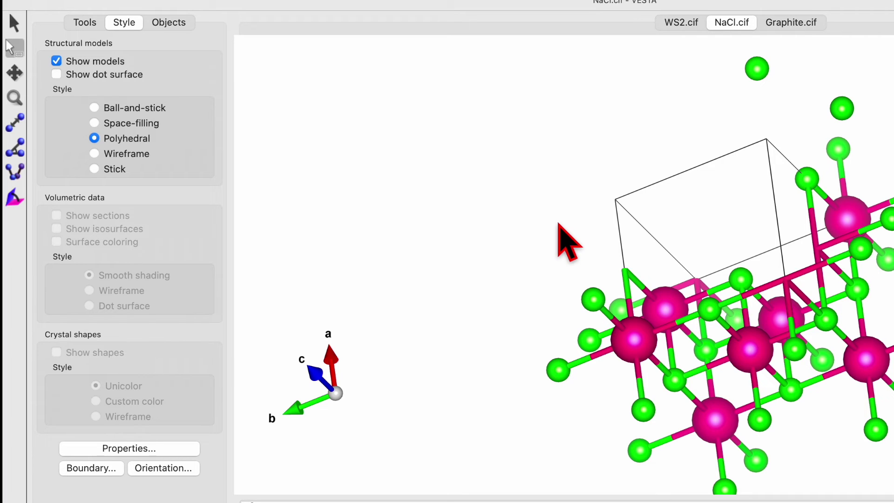
pyautogui.press('super+z')
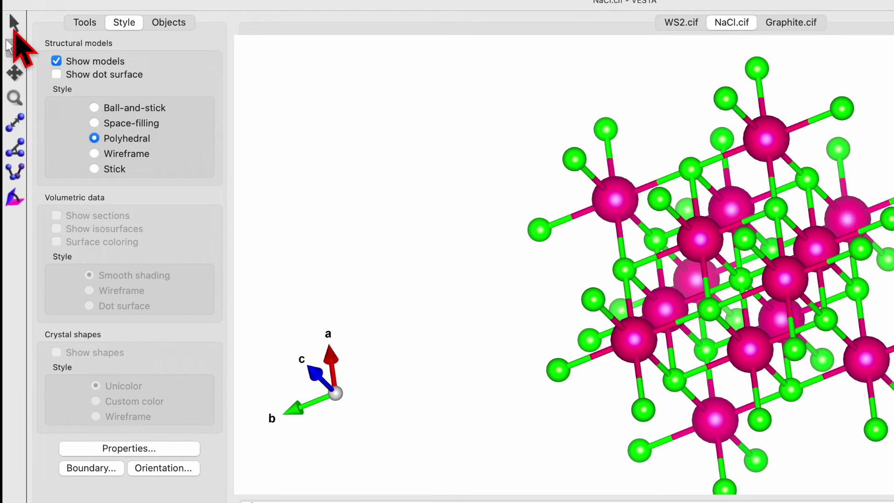
pyautogui.click(14, 29)
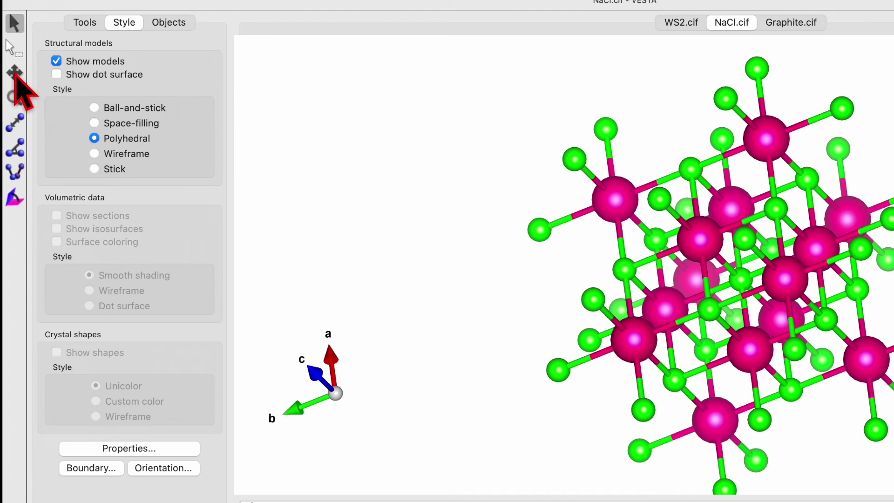
# - Pan and zoom the NaCl model slightly and back, then pick the Distance tool
pyautogui.click(16, 75)
pyautogui.moveTo(744, 239); pyautogui.dragTo(733, 225)
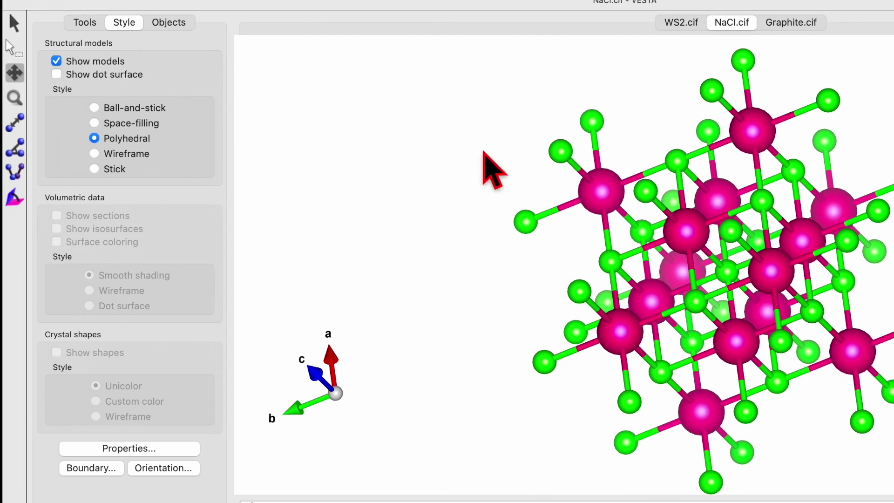
pyautogui.click(15, 98)
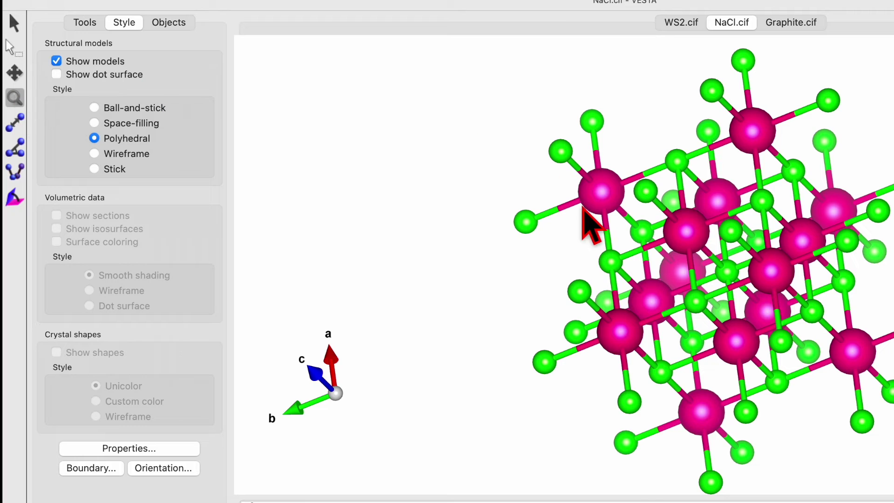
pyautogui.moveTo(711, 262)
pyautogui.mouseDown()
pyautogui.moveTo(720, 244)
pyautogui.moveTo(684, 291)
pyautogui.moveTo(754, 215)
pyautogui.moveTo(710, 256)
pyautogui.mouseUp()
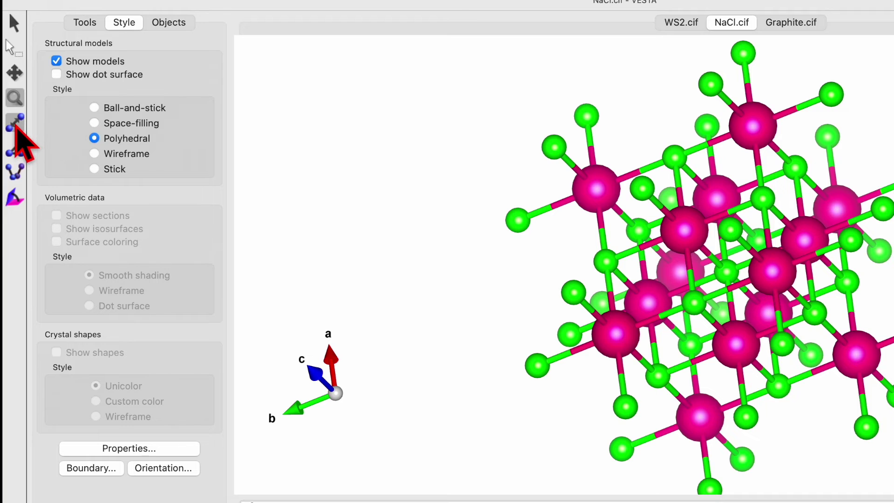
pyautogui.click(13, 125)
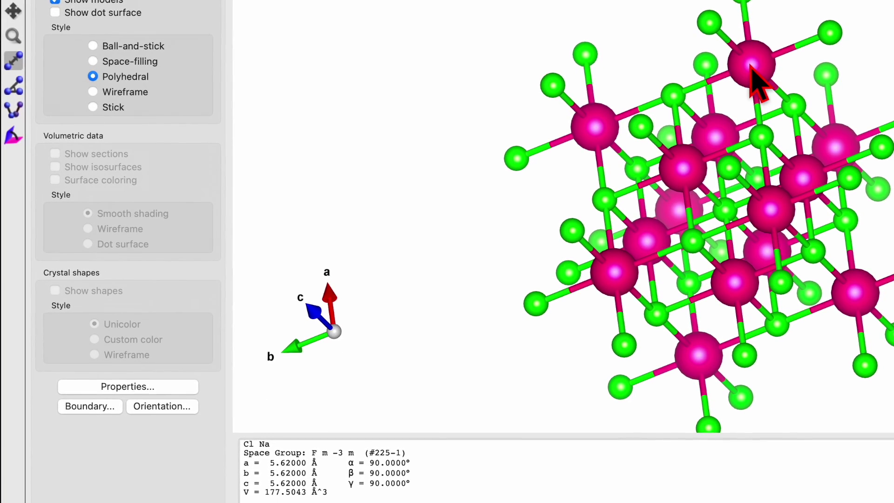
# - Measure Na1–Cl1 as 2.81 Å and two Na1 atoms as 5.62 Å, shown in the Output log
pyautogui.click(753, 95)
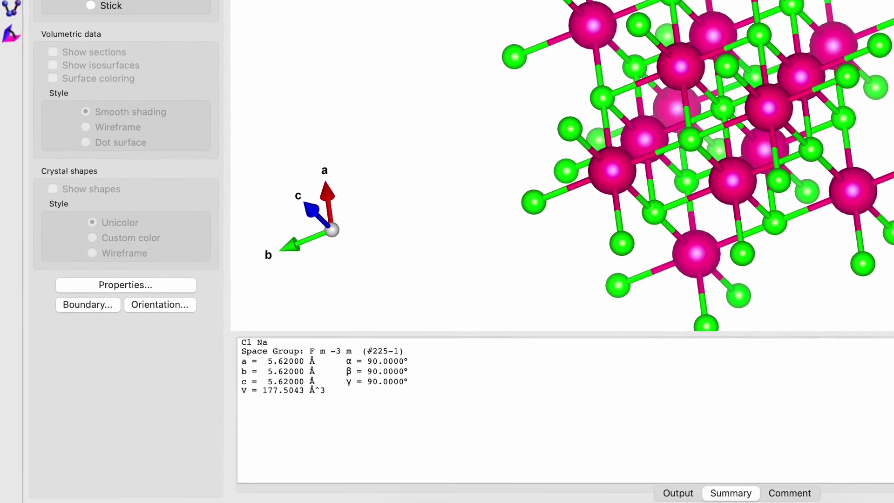
pyautogui.click(678, 487)
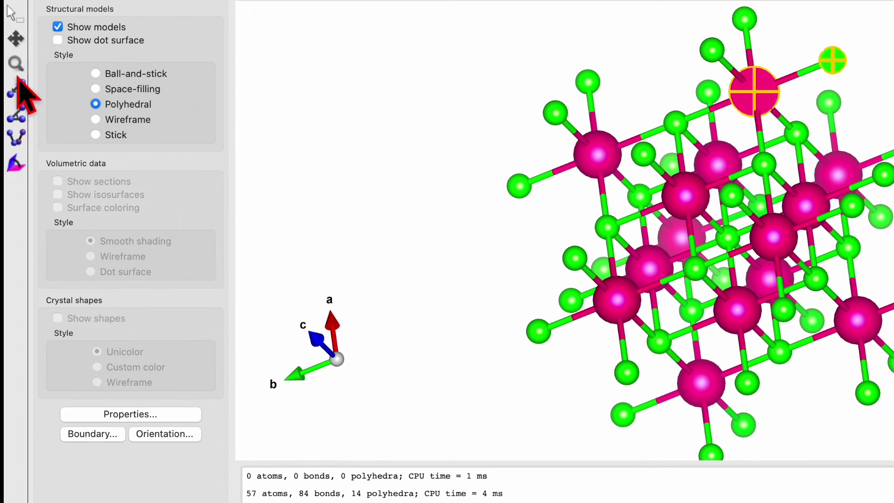
pyautogui.click(18, 8)
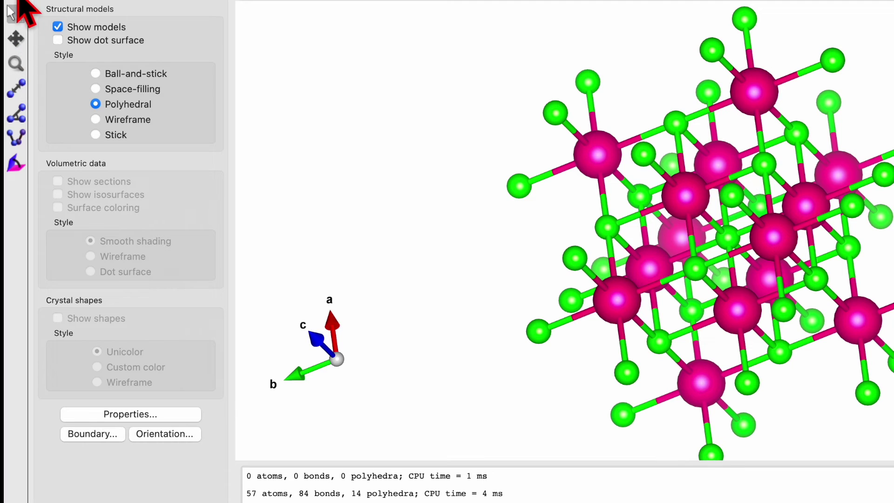
pyautogui.click(17, 88)
pyautogui.click(601, 154)
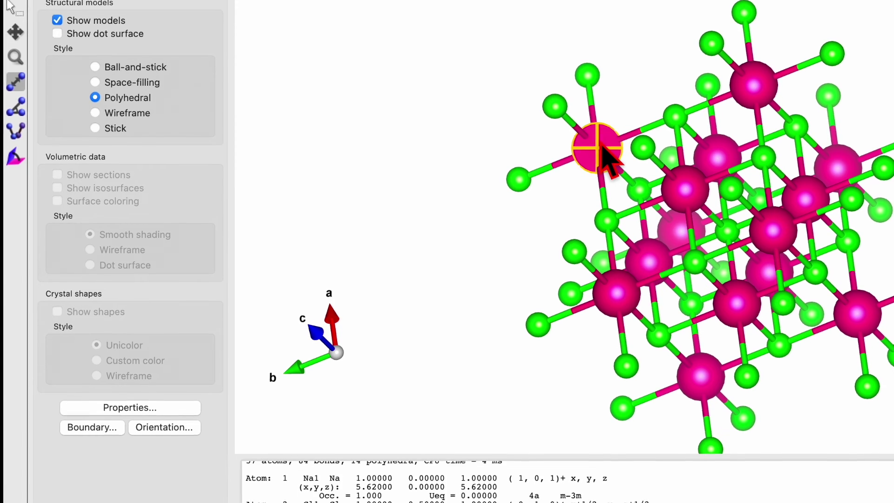
pyautogui.click(675, 122)
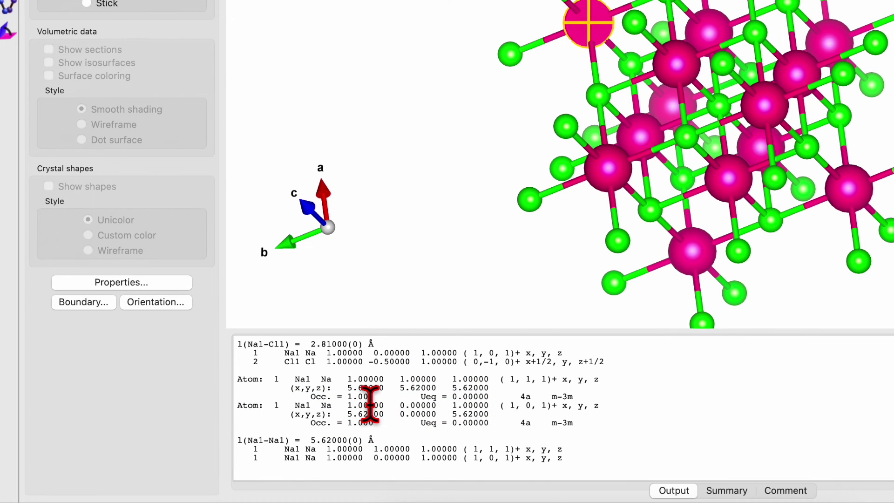
pyautogui.scroll(1, 370, 404)
pyautogui.scroll(-1, 370, 404)
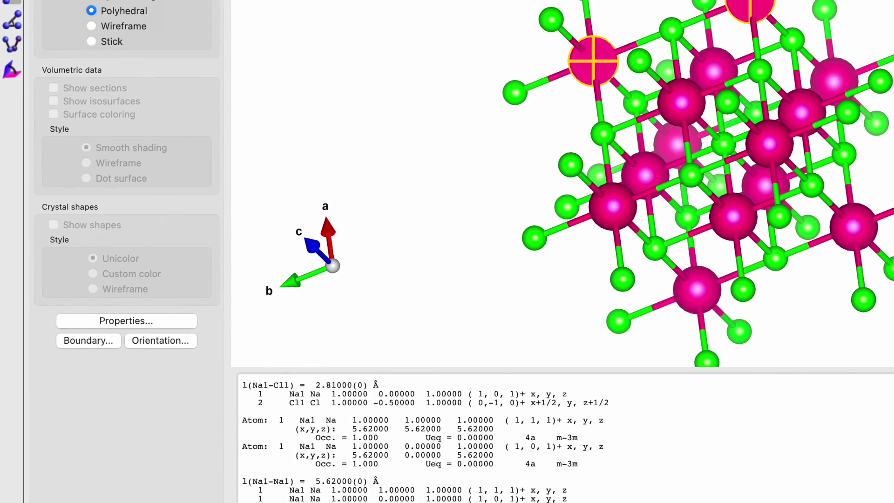
# - Measure the angle from the left Cl atom through the Na vertex to the top Cl atom, giving 90°
pyautogui.press('Escape')
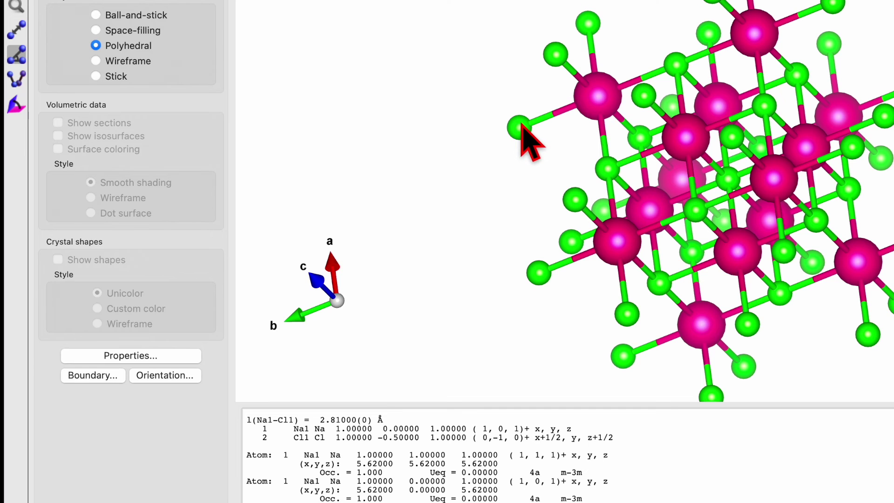
pyautogui.click(530, 122)
pyautogui.click(599, 95)
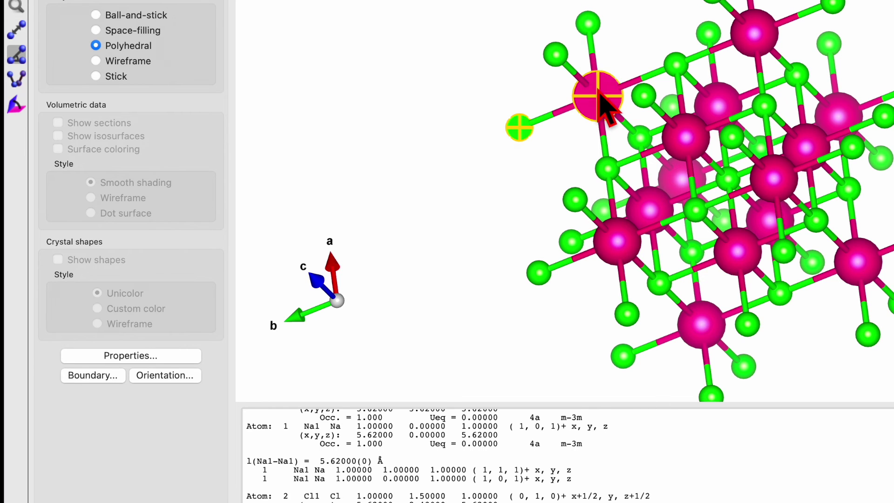
pyautogui.click(590, 23)
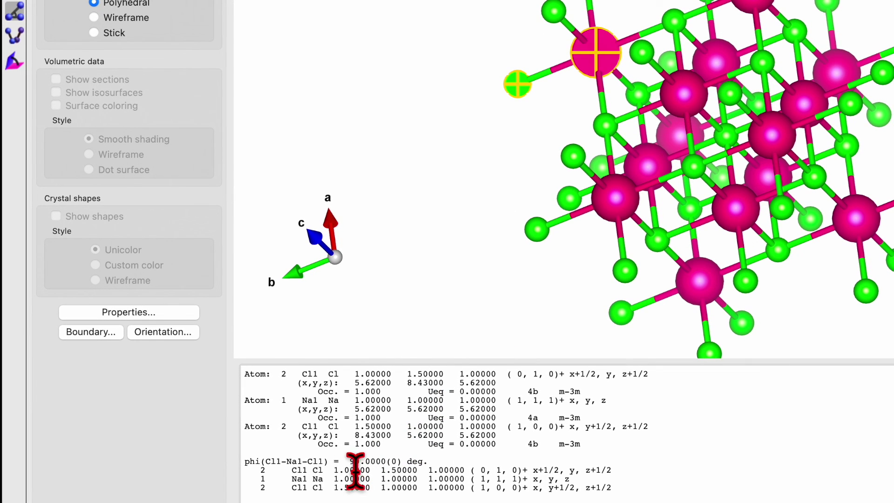
# - Choose the Dihedral angle tool from the left toolbar
pyautogui.click(15, 36)
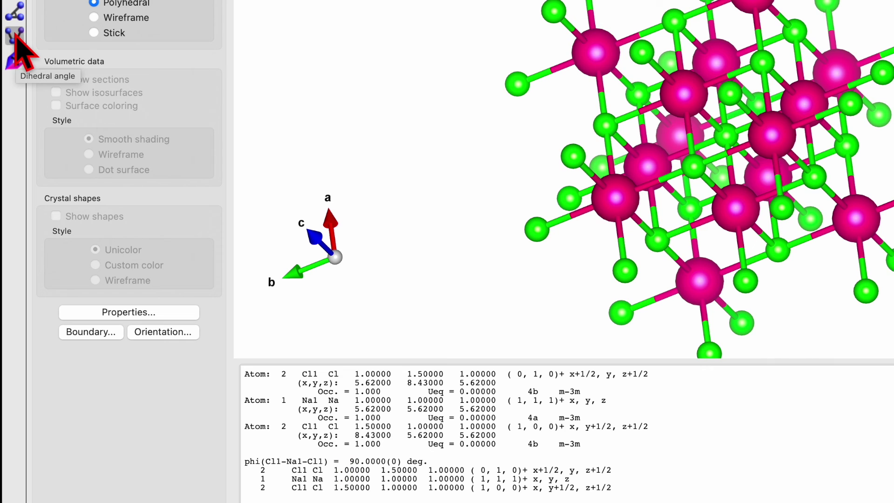